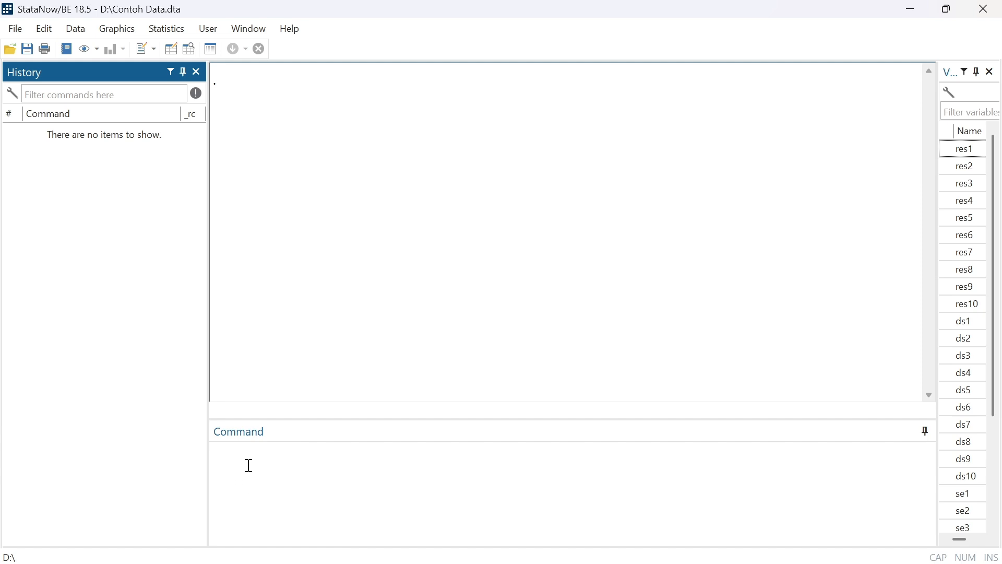
Open the dataset for editing with the edit command and look over all variable columns from res1 to se10
click(249, 467)
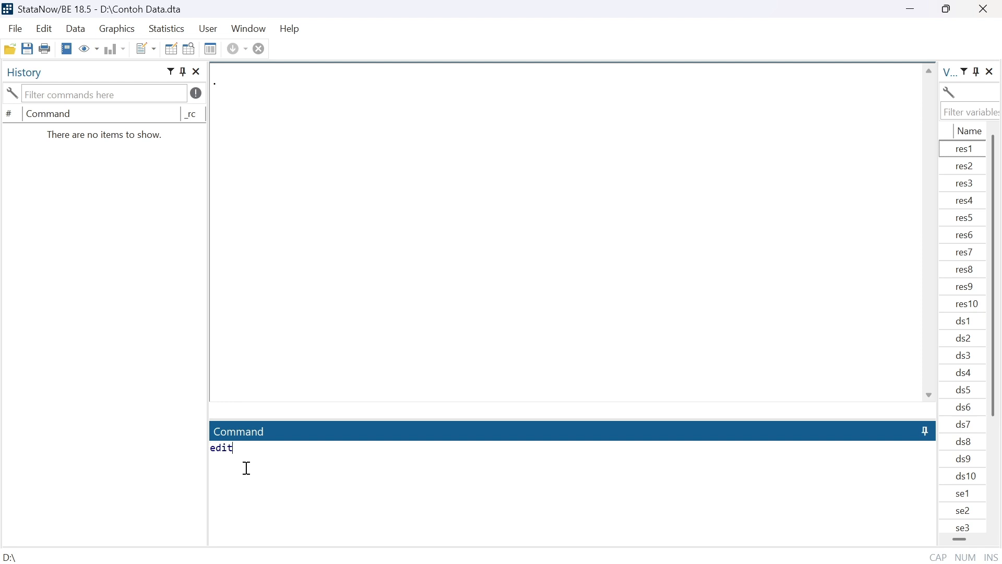
key(Return)
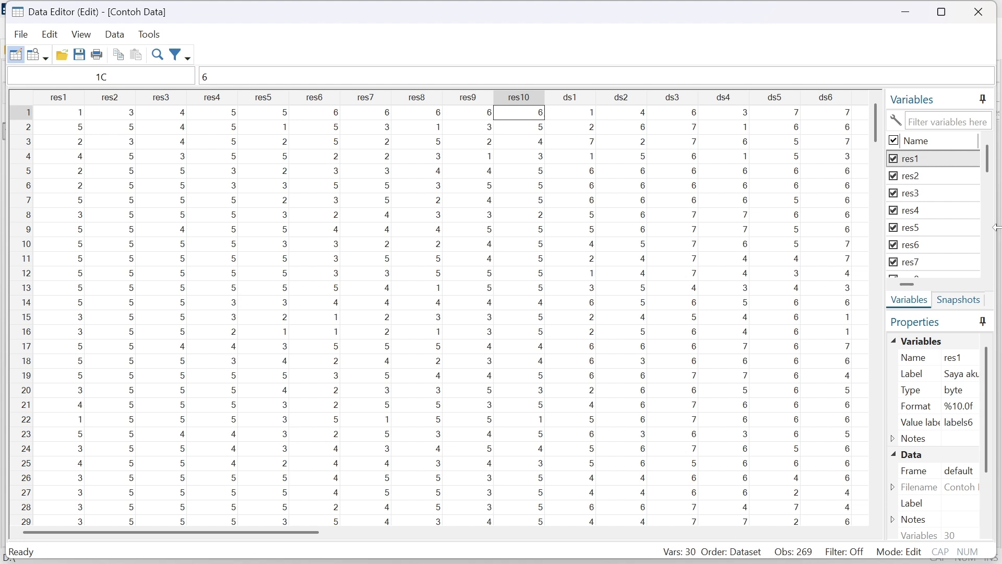
drag(874, 122, 877, 95)
drag(301, 534, 712, 535)
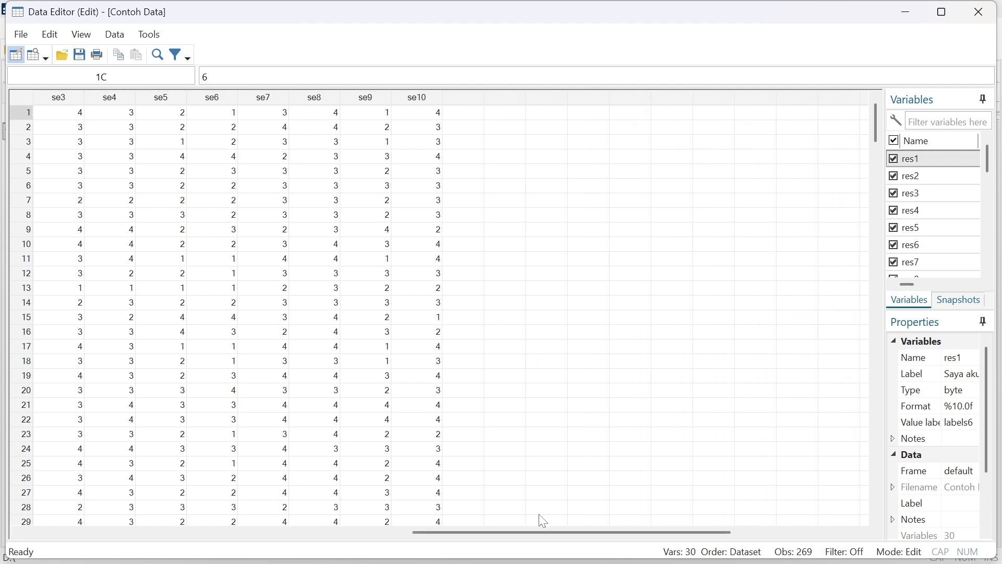
drag(535, 534, 126, 527)
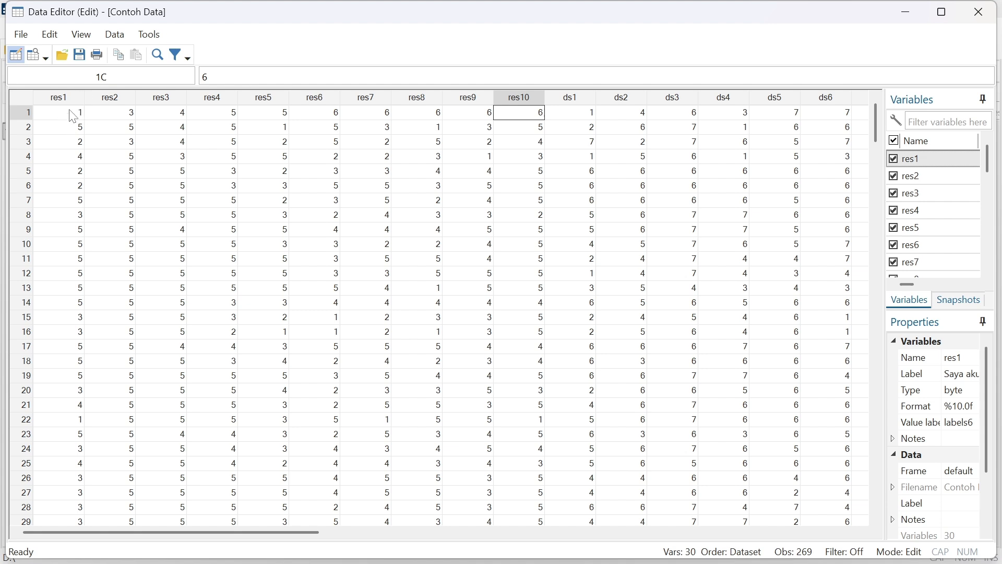
Show all value labels in the data grid and check the first observation's res1 response
click(122, 41)
mouse_move(89, 40)
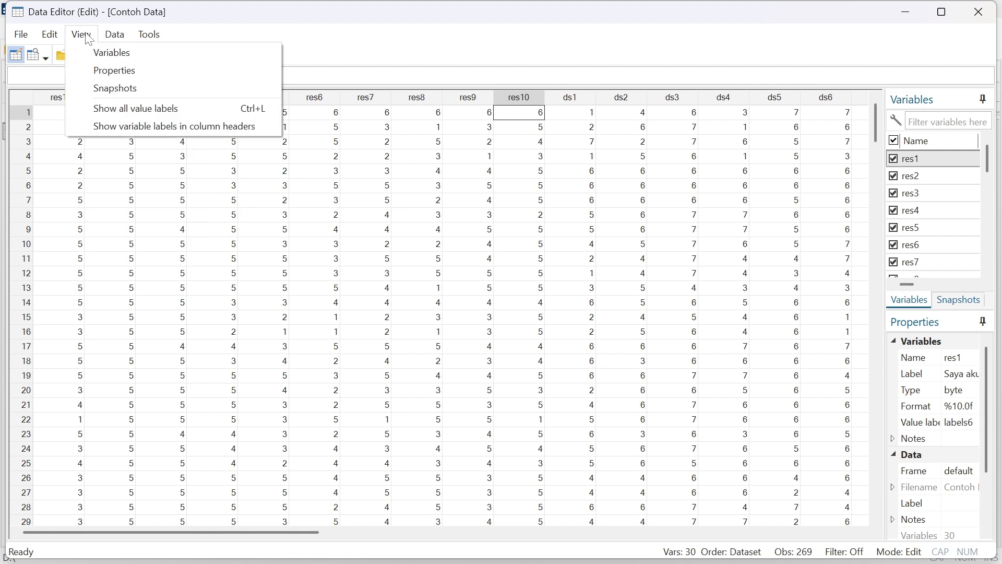
click(130, 116)
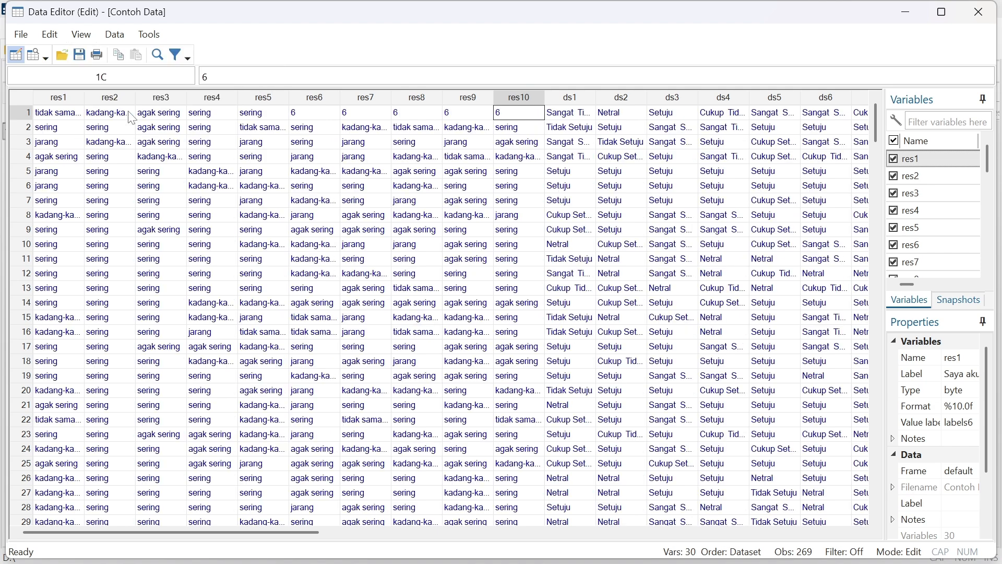
click(69, 117)
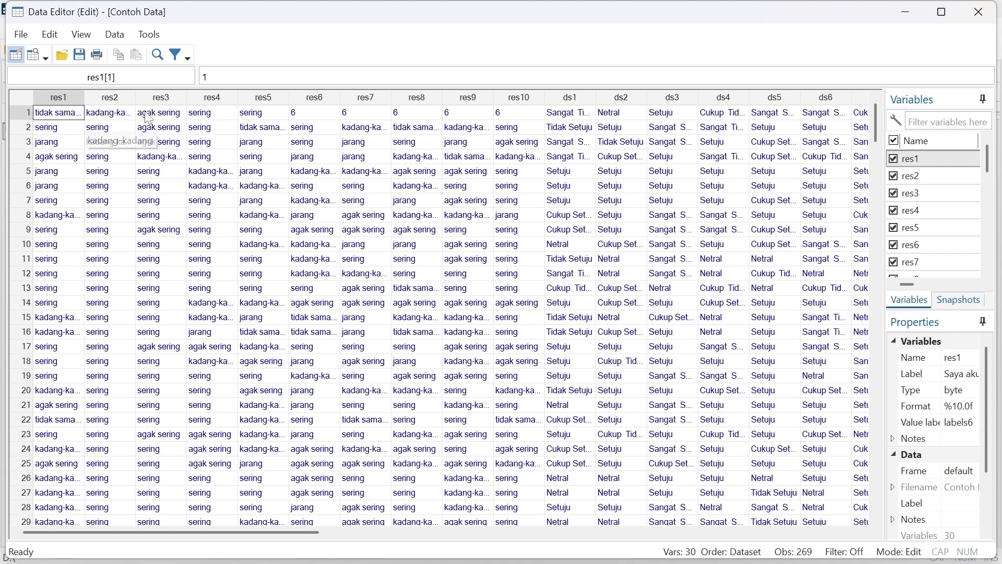
In the first observation, set res6 to 3, res7 to 3, res8 to 4, res9 to 2 and res10 to 4
click(315, 116)
text(3)
key(Tab)
text(3)
key(Tab)
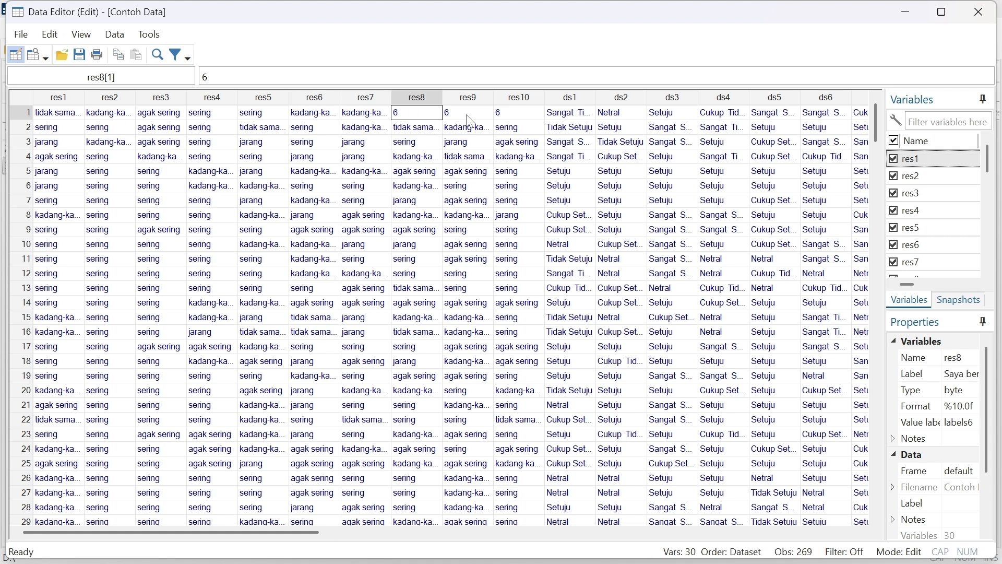
text(2)
key(Tab)
text(2)
click(506, 115)
text(4)
click(526, 160)
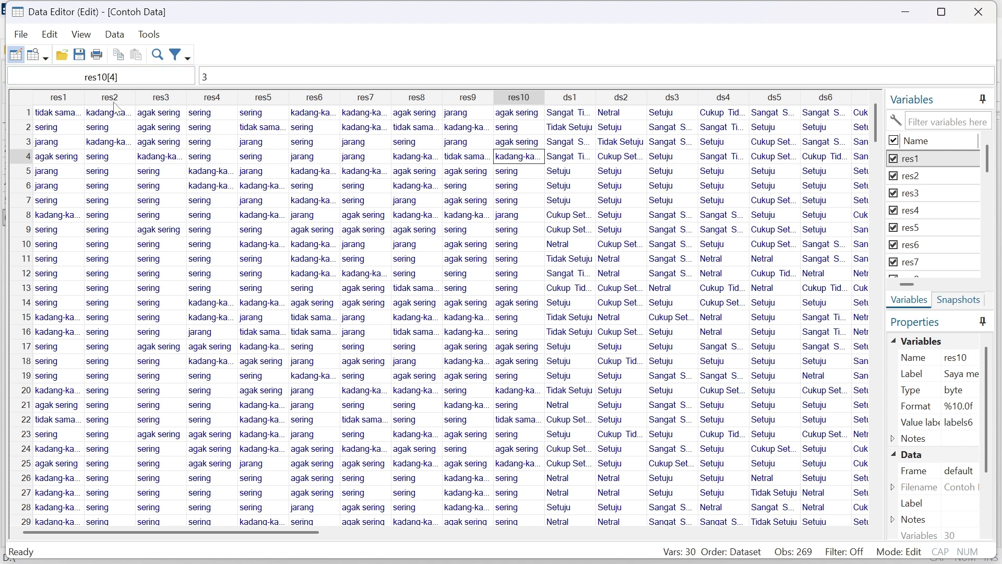
Switch the data grid back to numeric codes by hiding the value labels, and return to the main Stata window
click(81, 35)
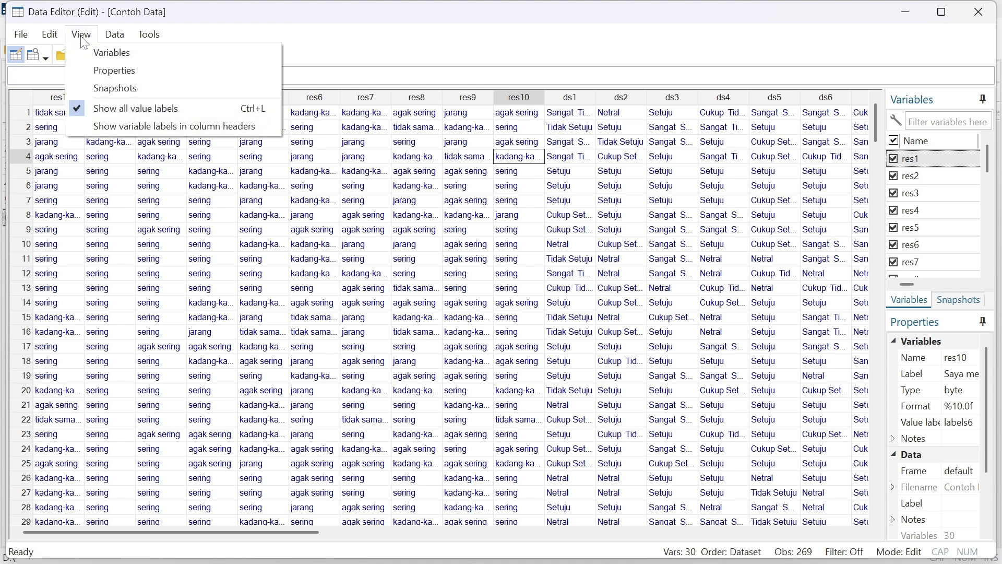
click(98, 110)
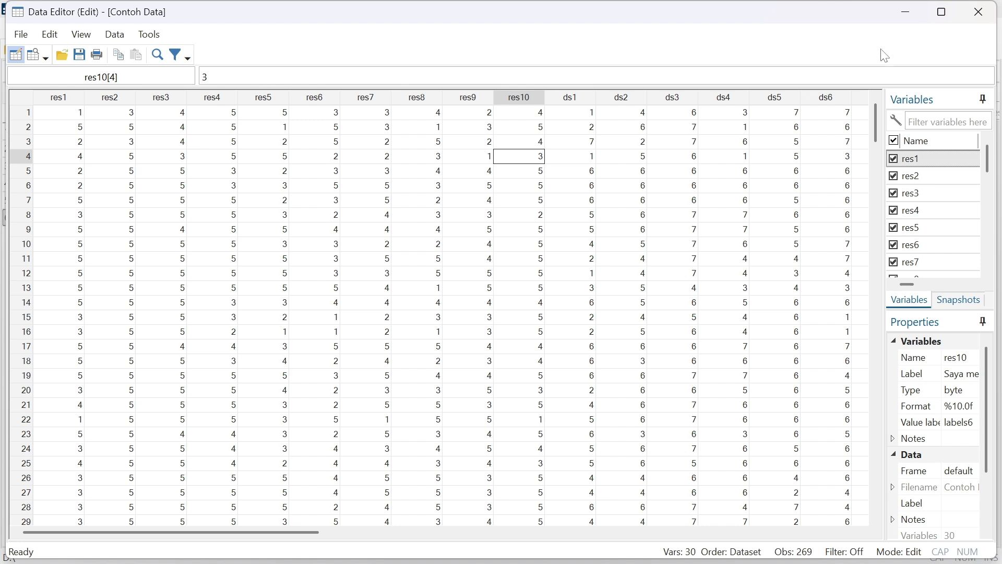
click(912, 15)
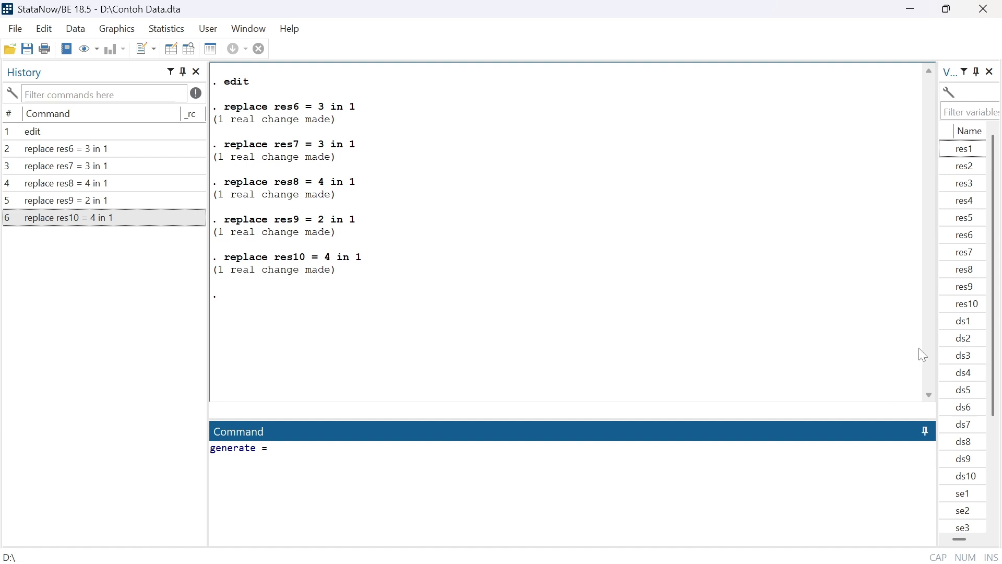
Write a generate command for a new variable res that adds up res1 through res6
mouse_move(981, 157)
text(s)
click(949, 151)
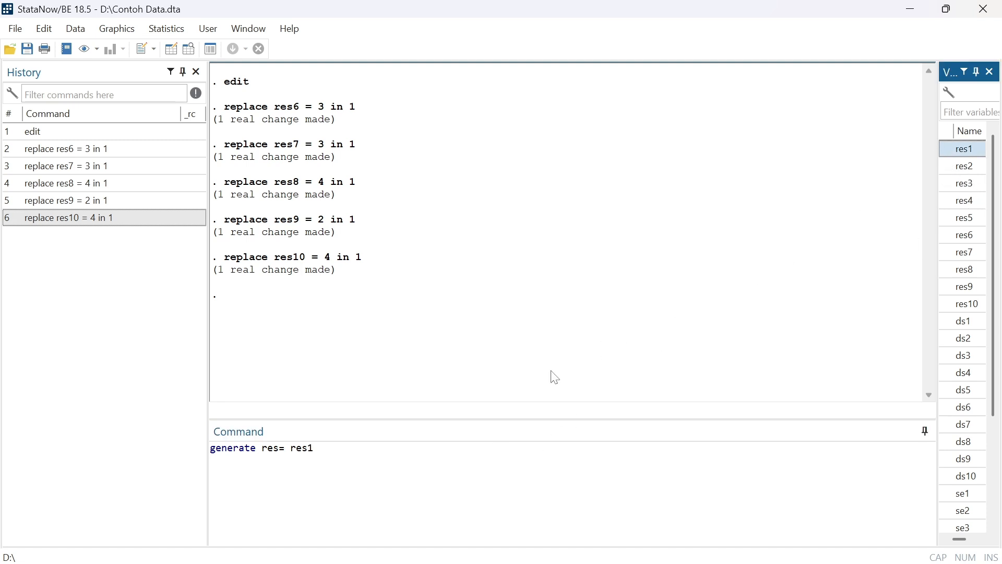
click(362, 452)
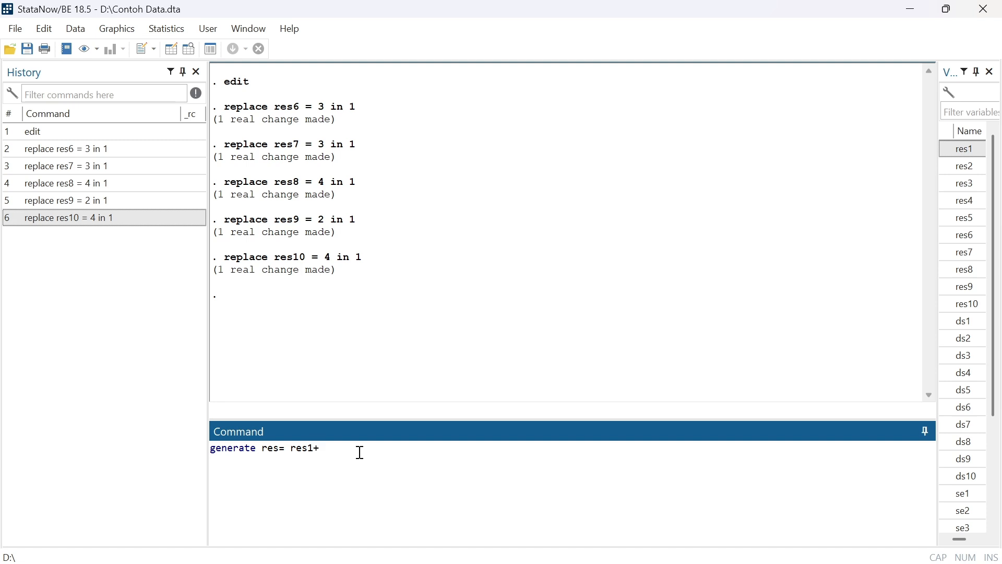
click(947, 166)
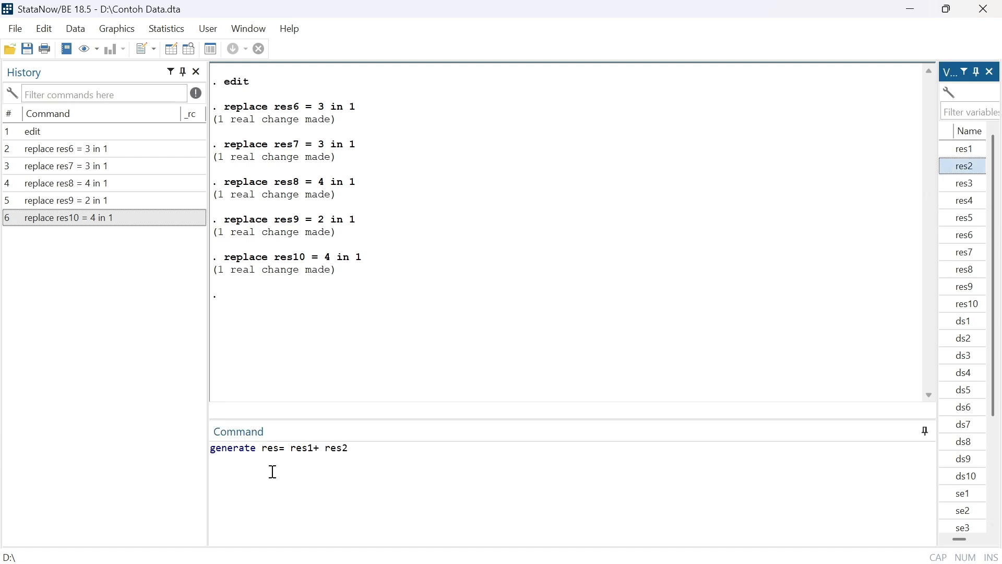
click(389, 456)
text(+res3+res4+res5+res6+)
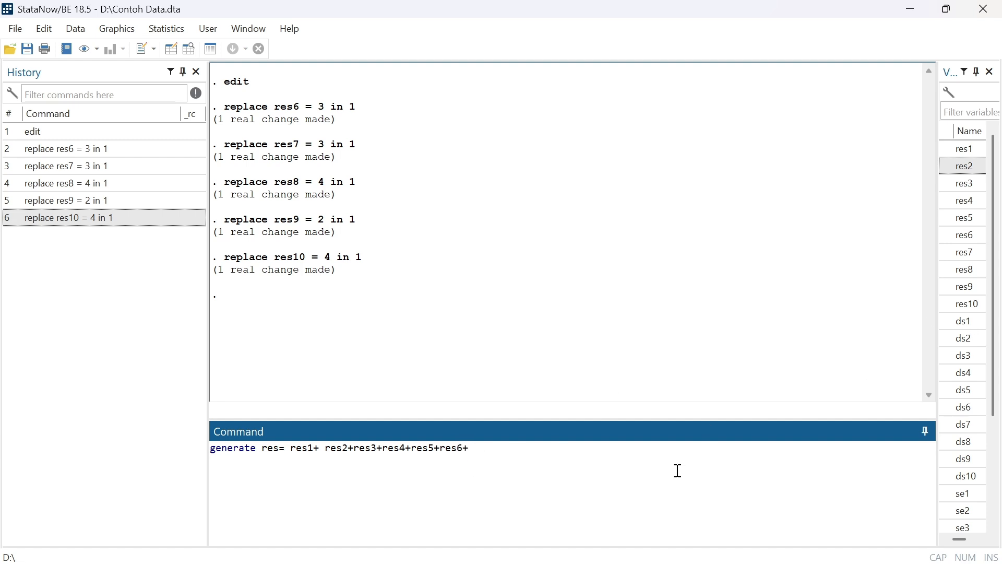
Extend the res sum with res7, res8, res9 and res10, and run the generate command
double_click(947, 252)
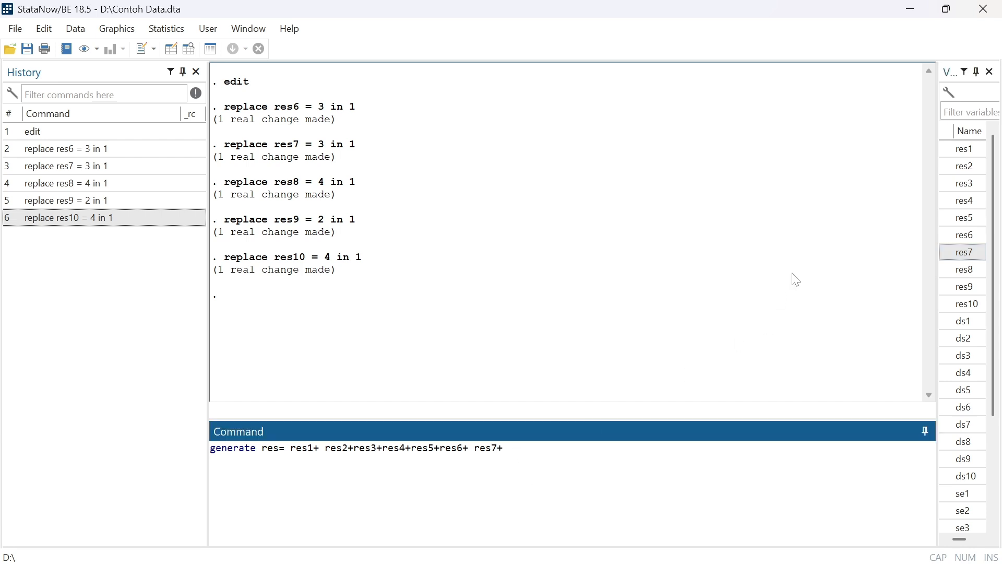
double_click(955, 269)
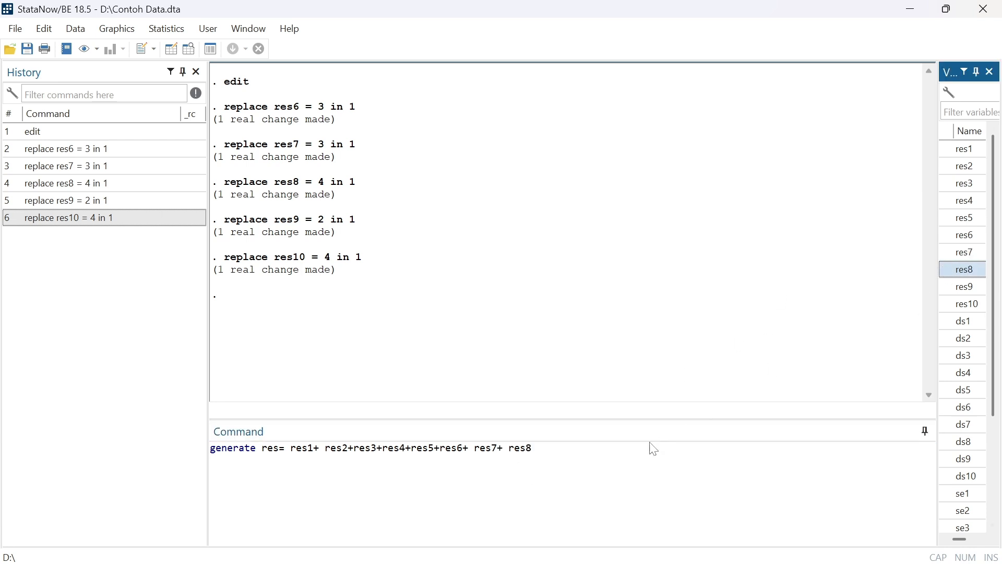
click(553, 454)
text(+)
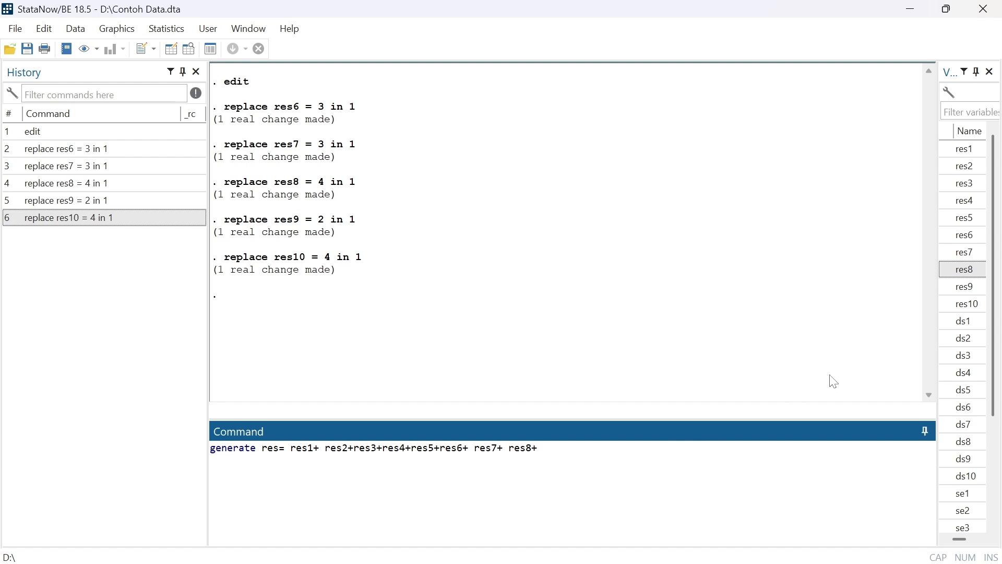
double_click(950, 287)
click(615, 453)
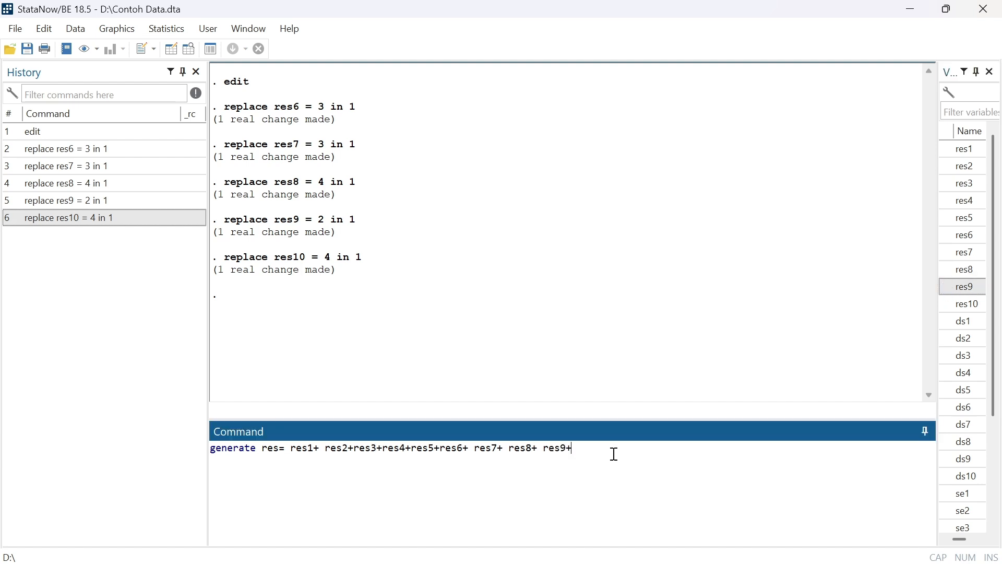
double_click(949, 304)
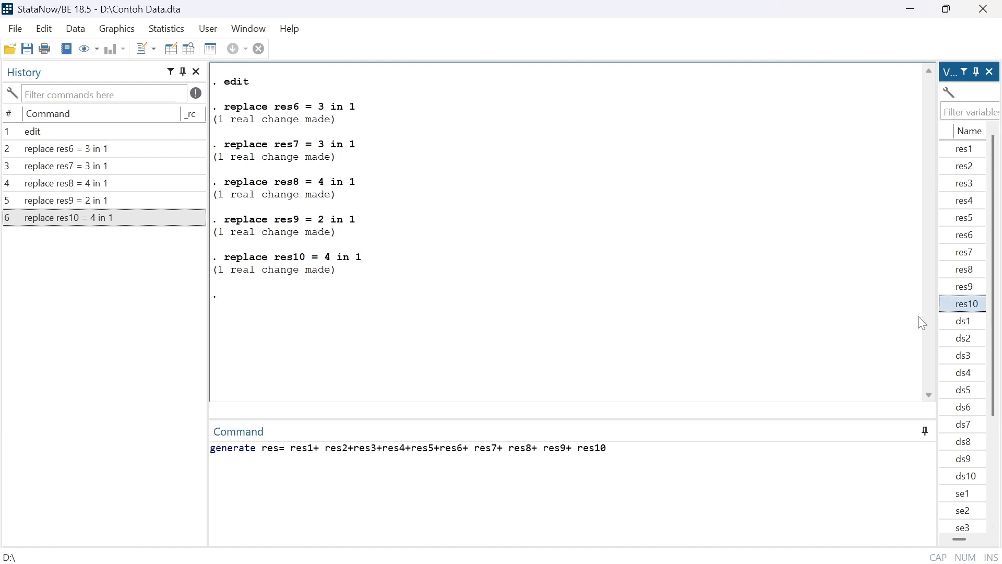
click(632, 450)
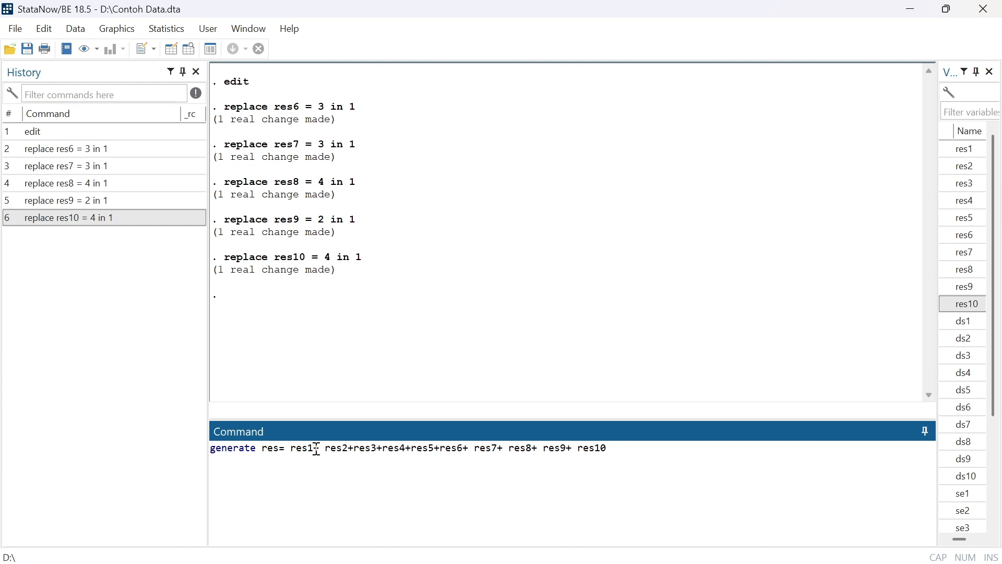
drag(291, 449, 617, 454)
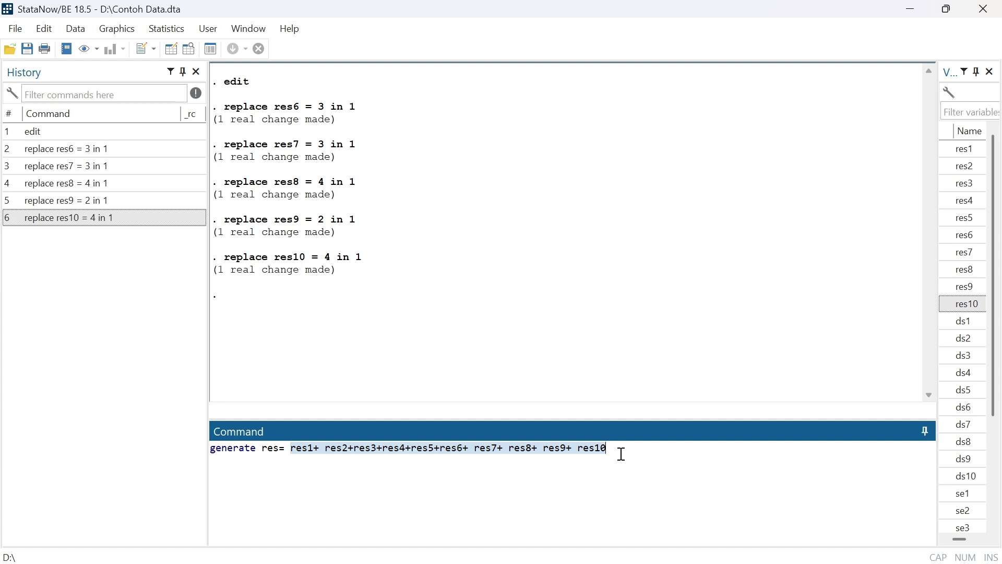
click(657, 457)
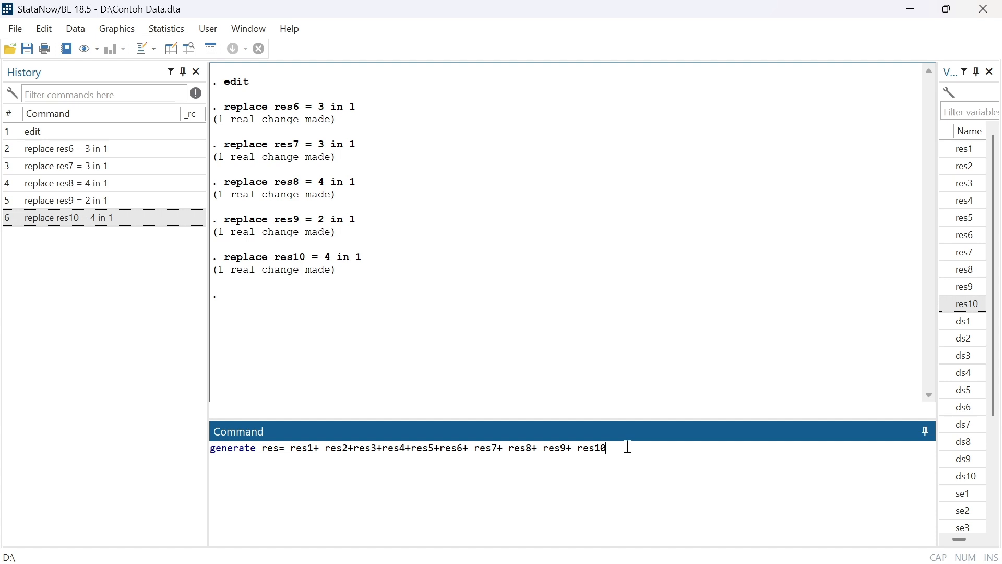
key(Return)
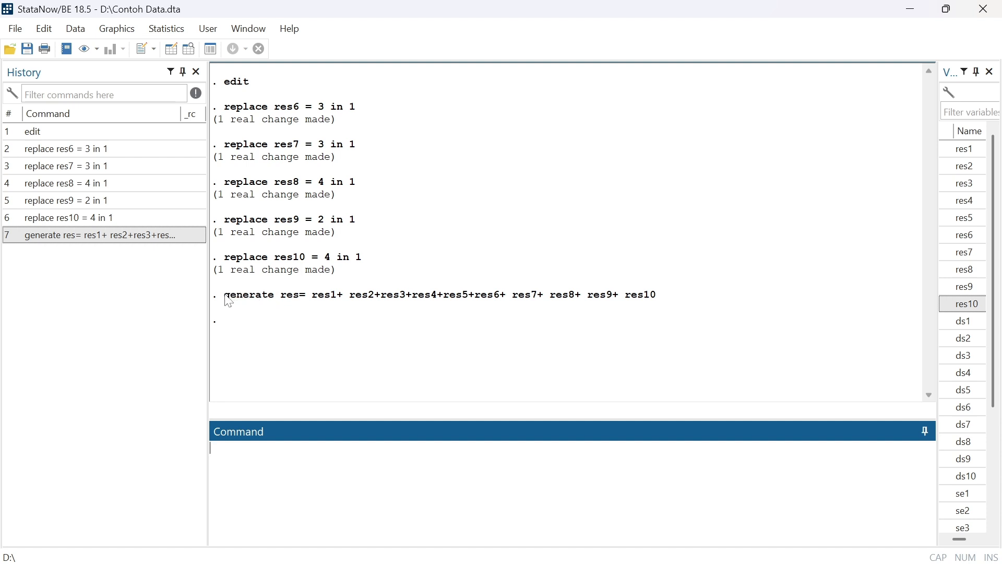
drag(229, 302, 672, 307)
click(671, 307)
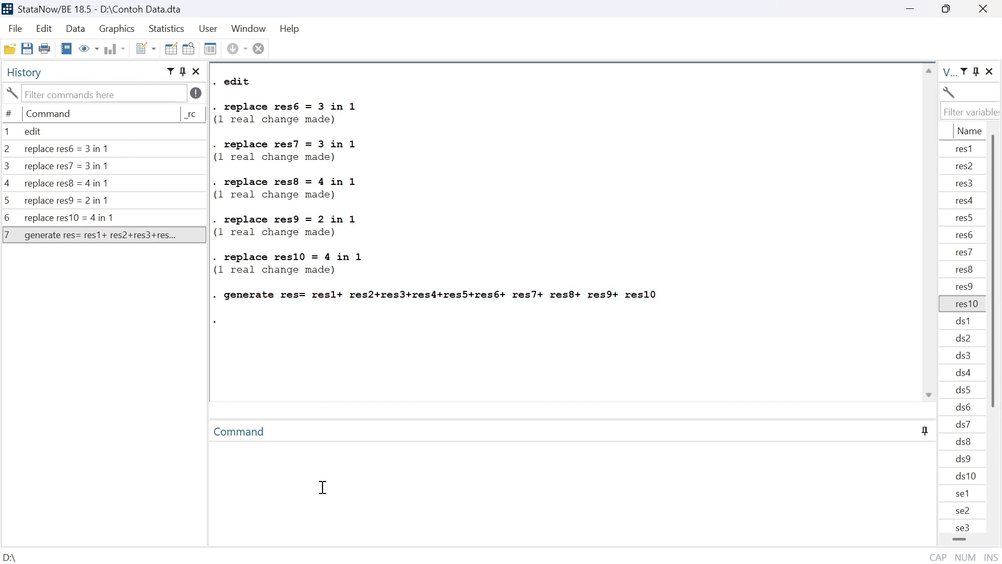
Reopen the Data Editor with the edit command and examine the totals in the new res column
click(302, 486)
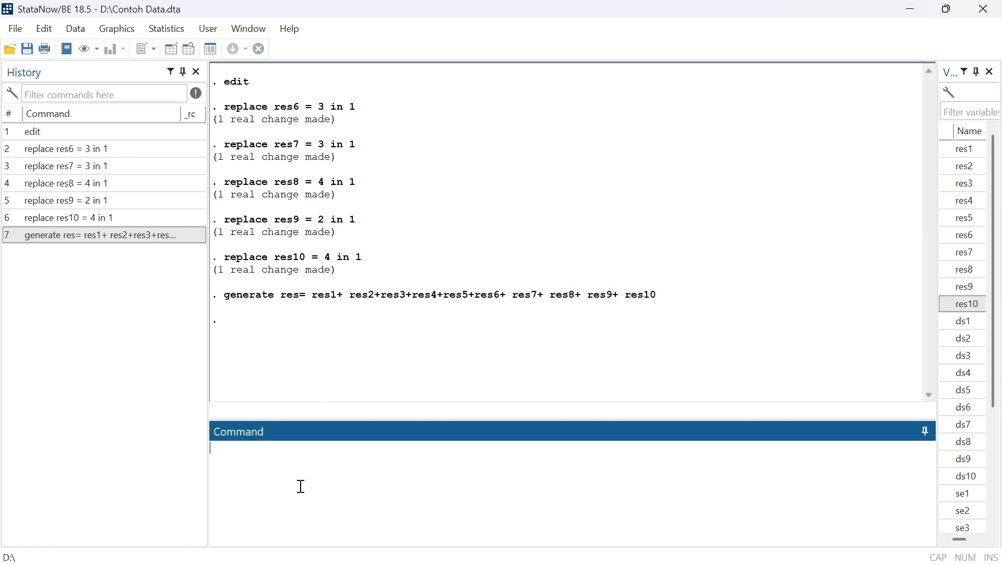
text(edit)
key(Return)
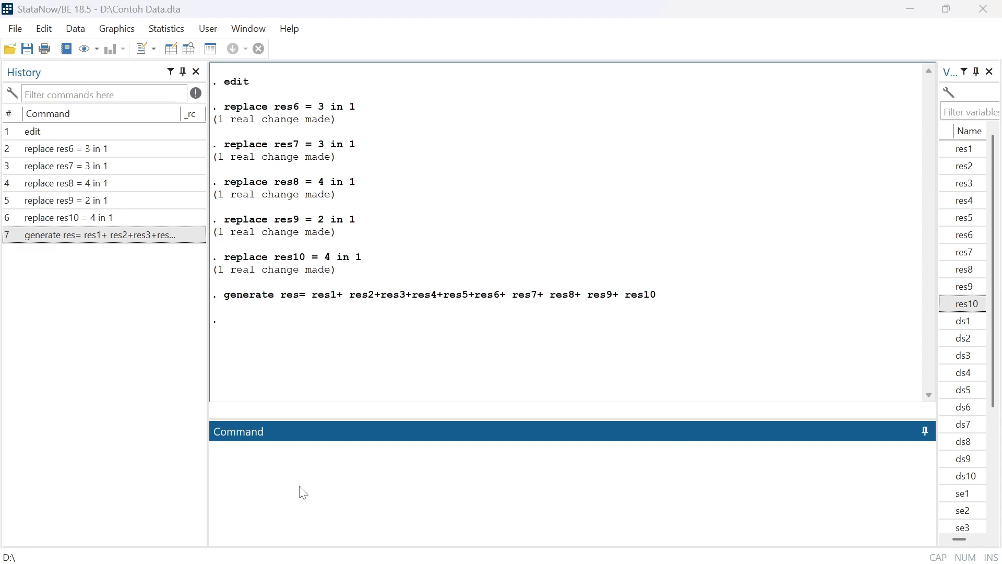
drag(200, 533, 557, 533)
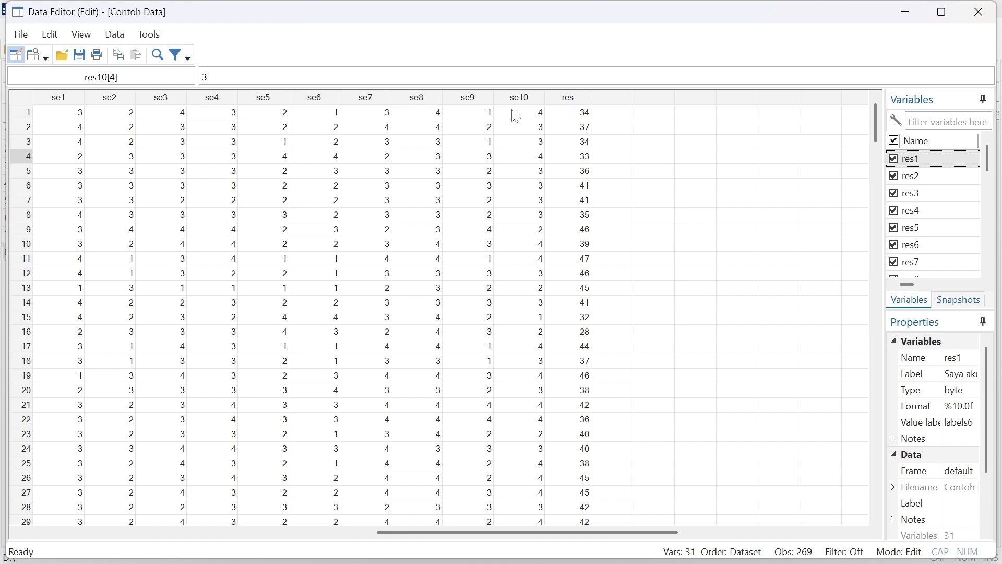
mouse_move(522, 533)
mouse_down()
mouse_move(368, 532)
mouse_move(531, 532)
mouse_up()
scroll(532, 139, down, 11)
scroll(529, 173, down, 20)
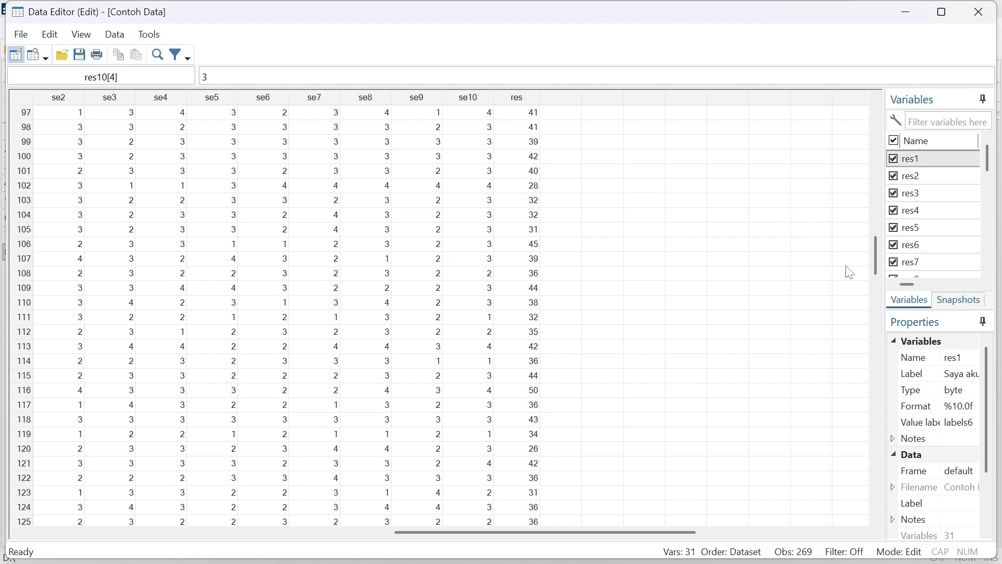
drag(871, 262, 907, 136)
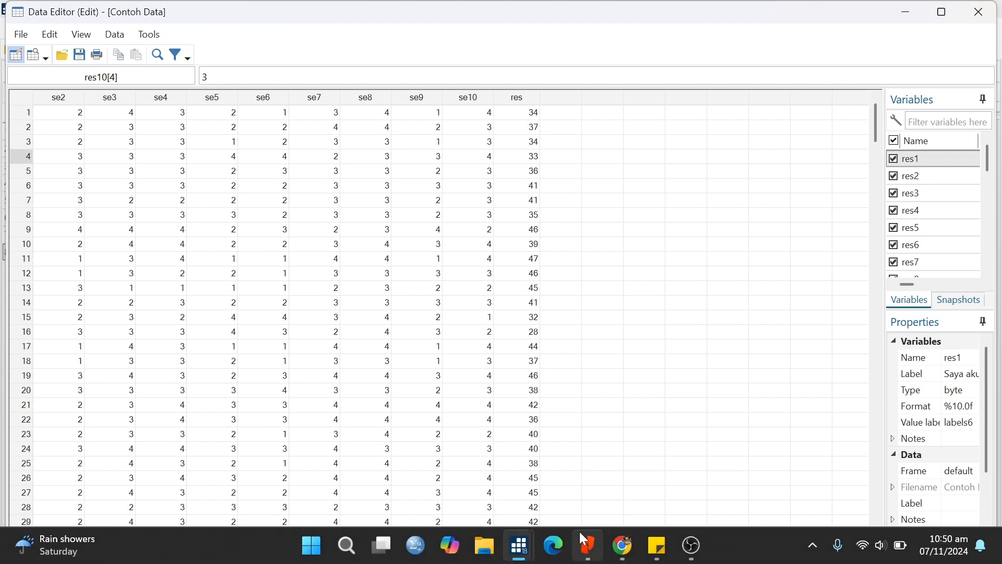
Review the ds1 to ds10 columns in the data grid and return to the main Stata window
drag(597, 531, 223, 560)
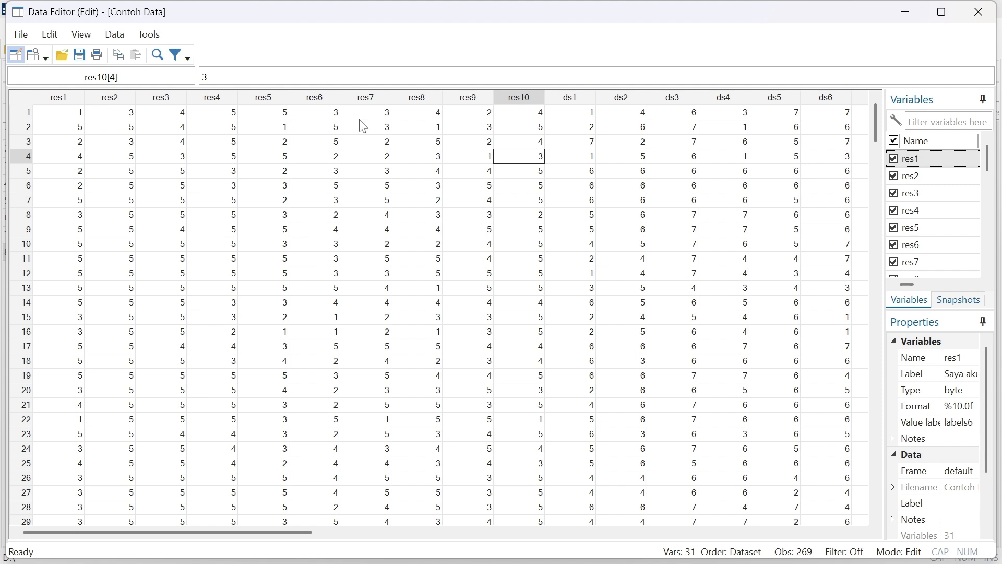
click(569, 99)
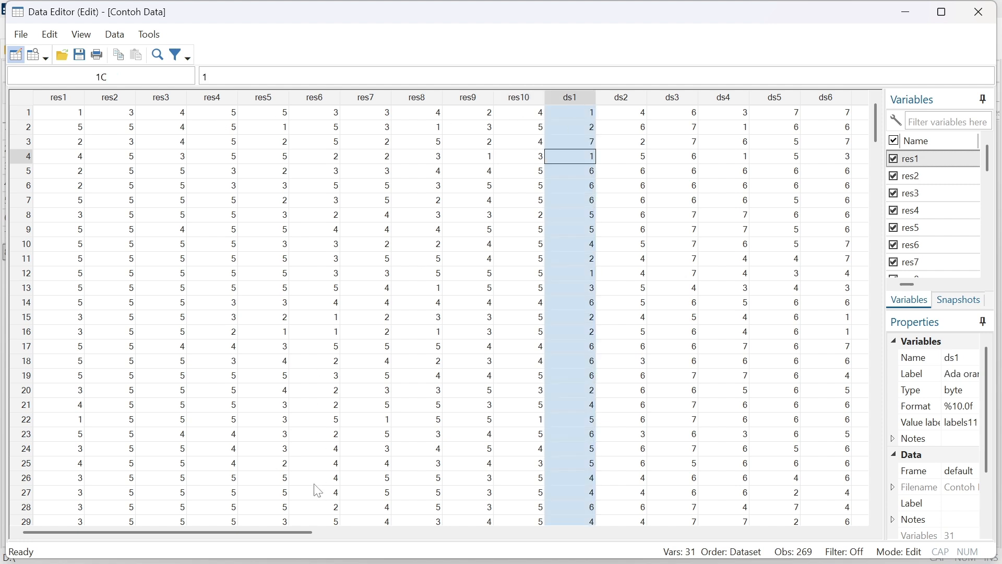
drag(291, 535, 412, 544)
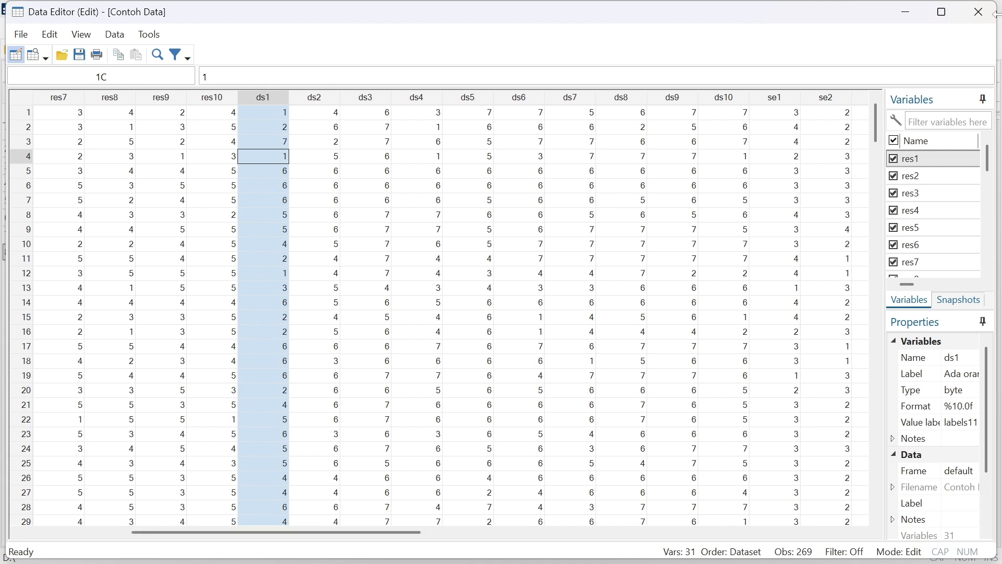
click(912, 21)
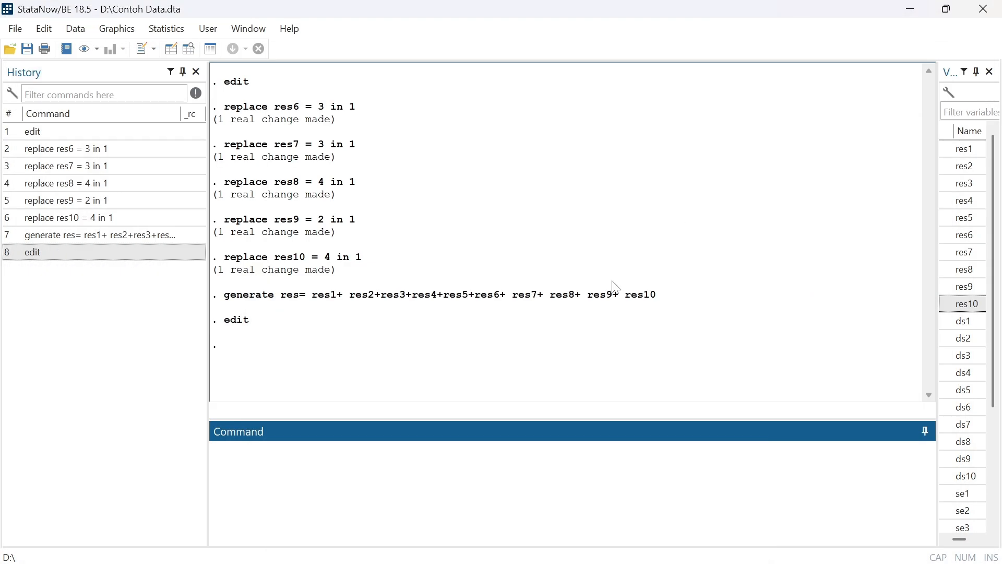
Generate a new variable ds as the sum of ds1 through ds10
text(generate ds=ds1+ds2)
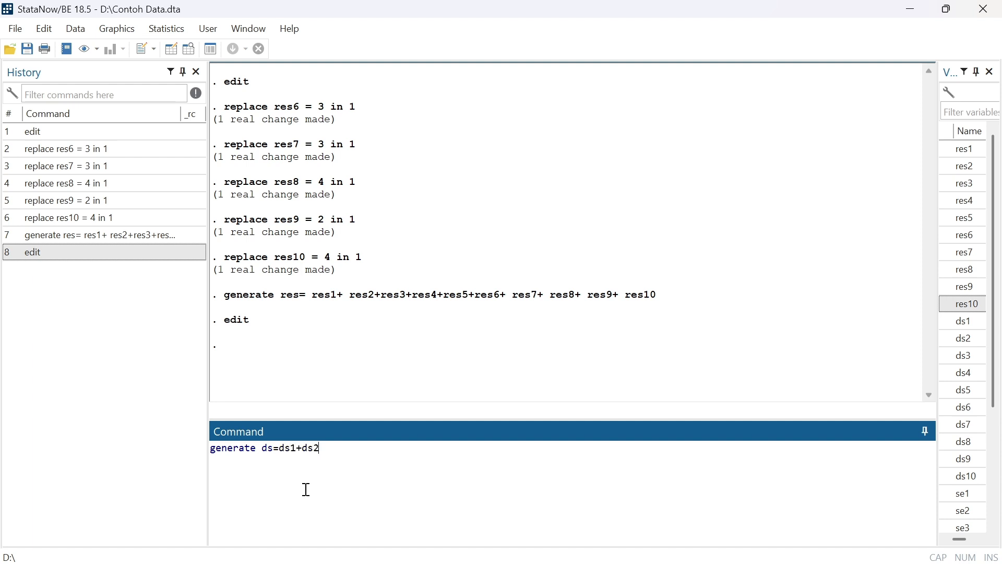
text(+ds3+ds4+ds5+ds6+ds7)
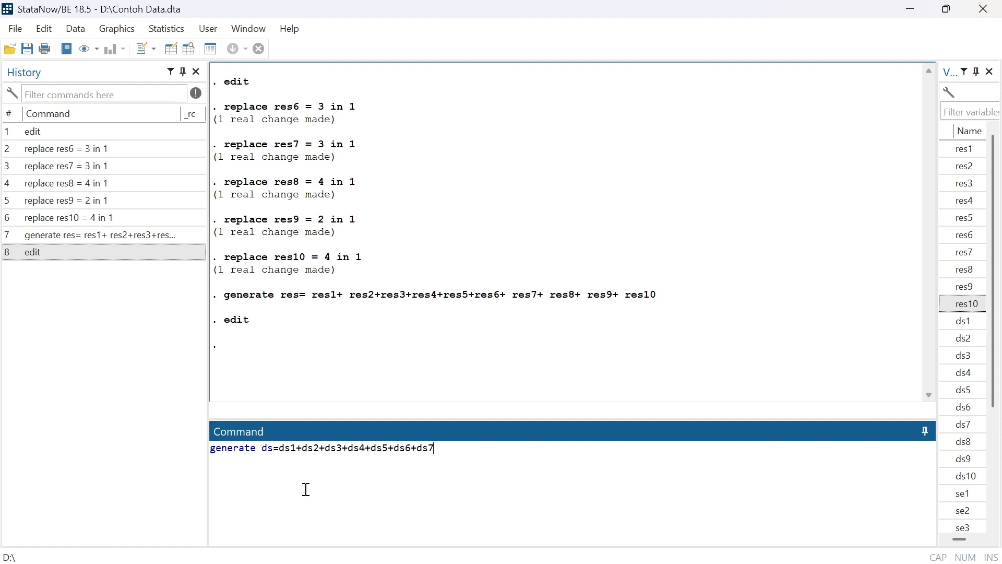
text(+ds8+ds9+ds10)
key(Return)
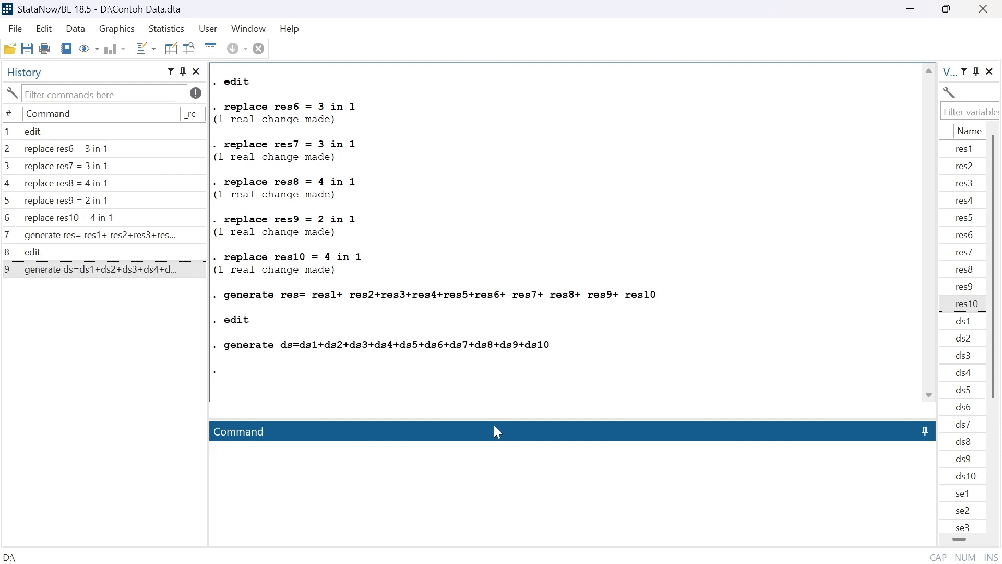
Write the beginning of a generate command for a new variable se that adds up se1, se2 and se3
scroll(979, 347, down, 3)
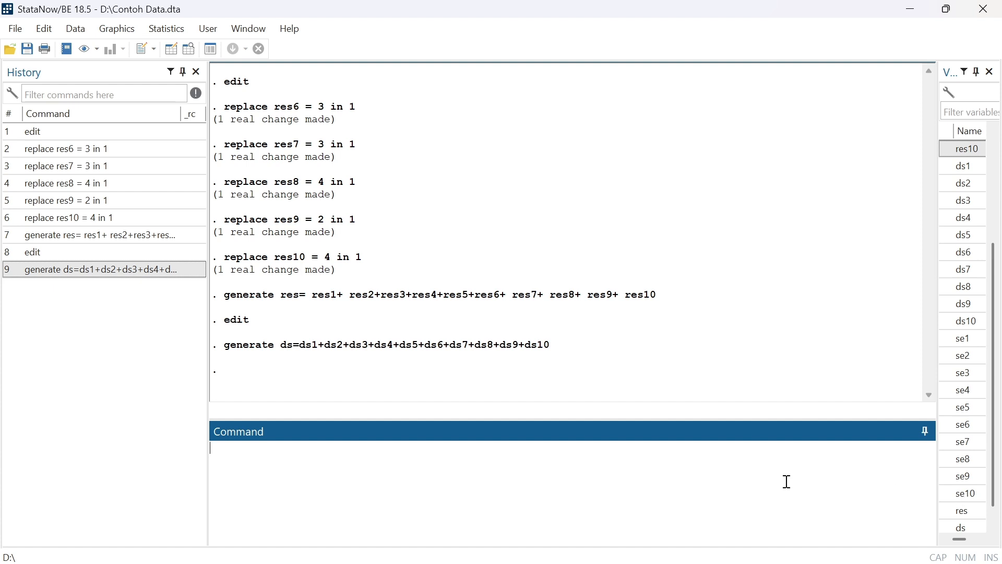
text(generat)
text(se=se1+se2+se3=se4)
key(BackSpace)
key(BackSpace)
key(BackSpace)
key(BackSpace)
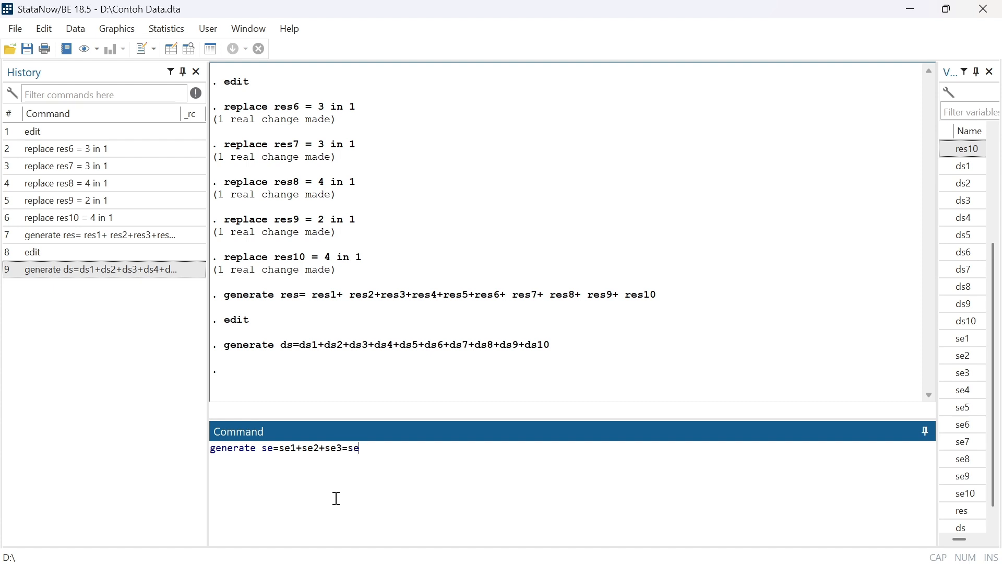
Extend the se sum with se4 through se10 and run the generate command
text(+se4)
text(+se5+)
text(se6)
text(+se7)
text(+se8)
text(+se)
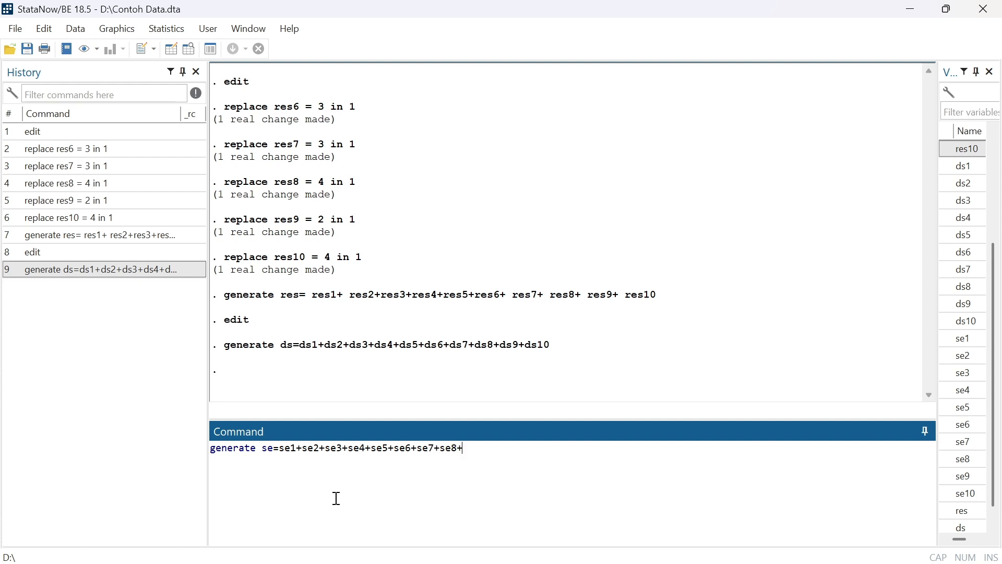
text(9+se1-)
key(BackSpace)
text(0)
key(Return)
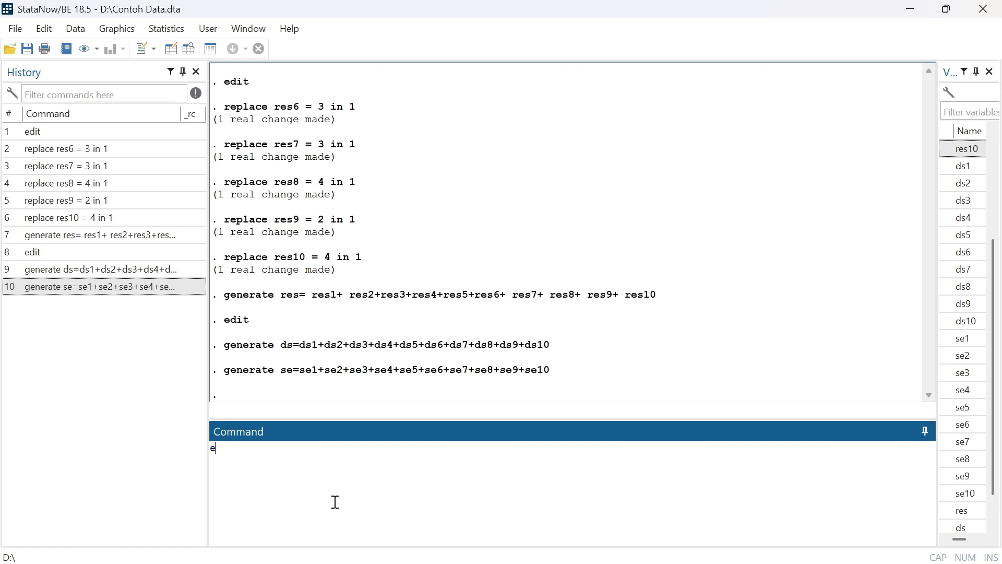
Reopen the Data Editor with the edit command and inspect the res, ds and se total columns
text(edit)
key(Return)
drag(340, 533, 611, 533)
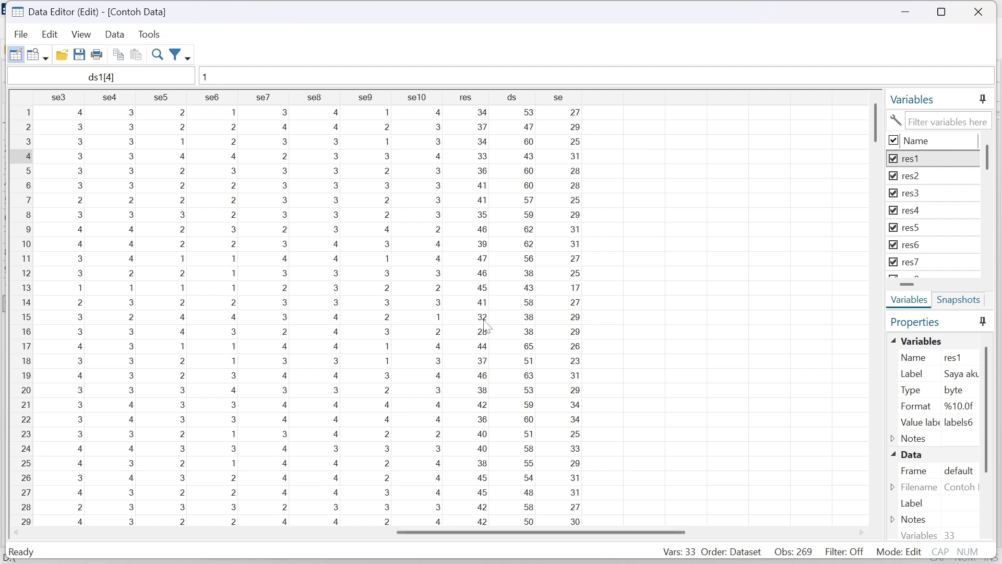
click(465, 99)
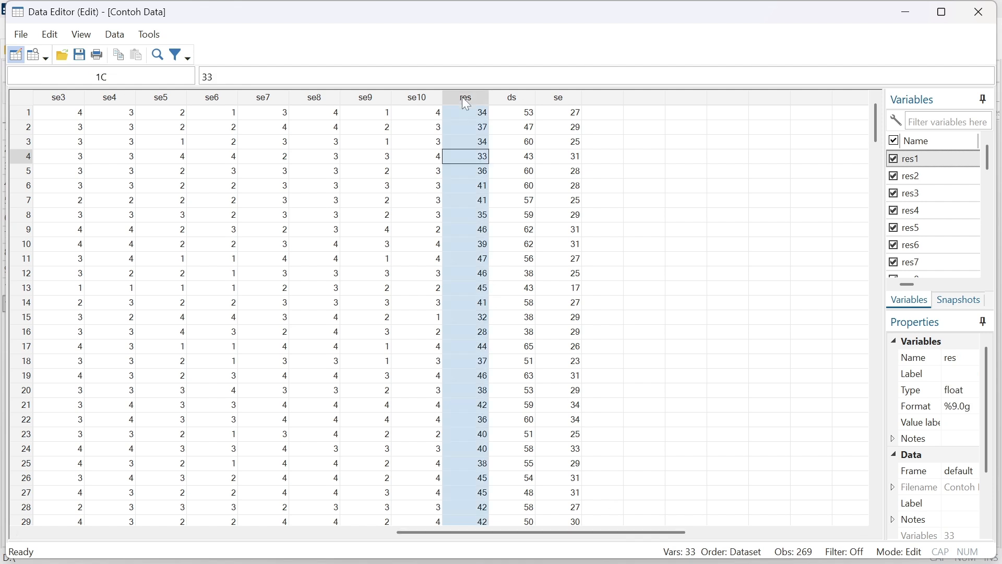
click(519, 97)
click(570, 104)
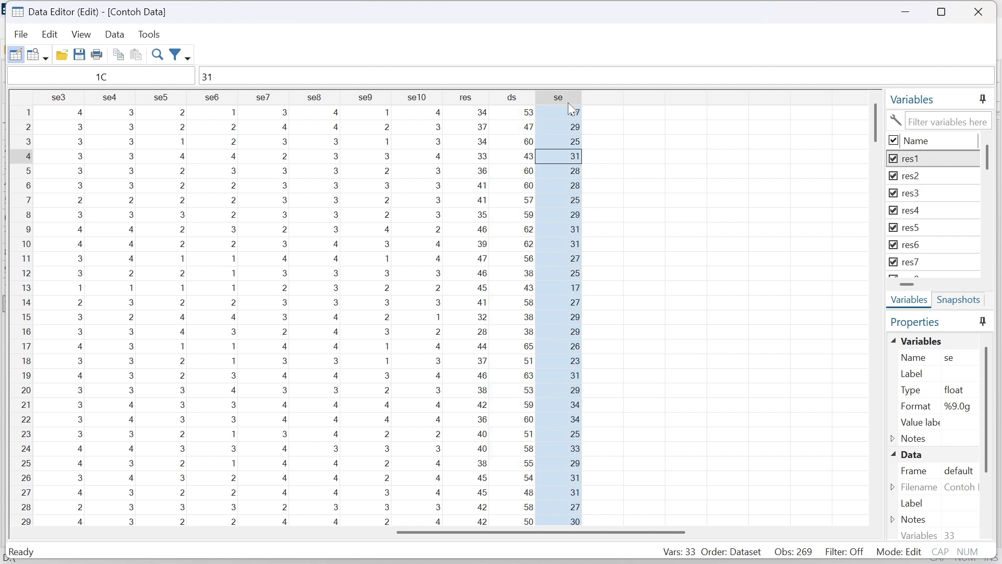
Examine the totals across the rows of the data grid and return to the main Stata window
scroll(579, 182, down, 20)
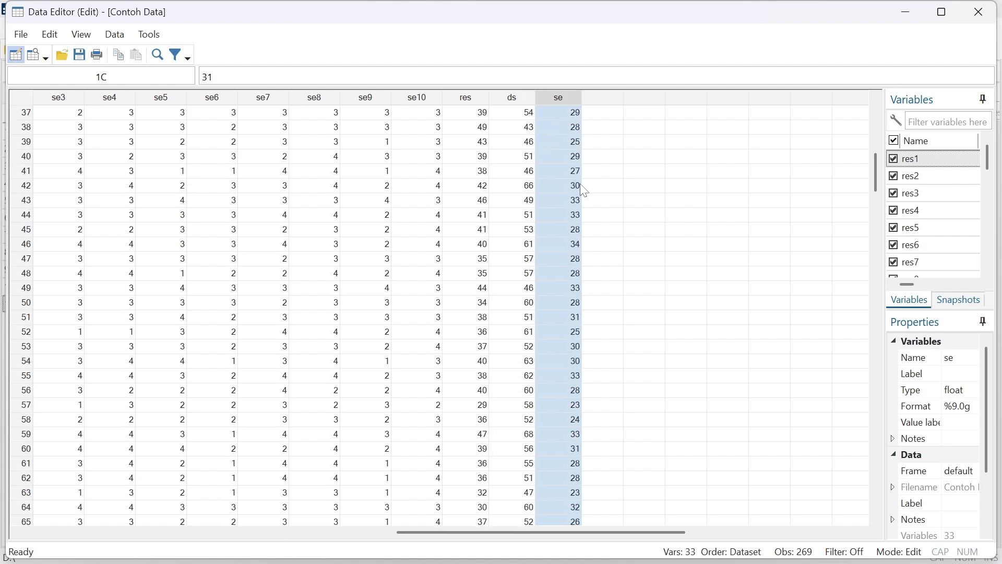
drag(879, 212, 885, 460)
scroll(562, 397, up, 20)
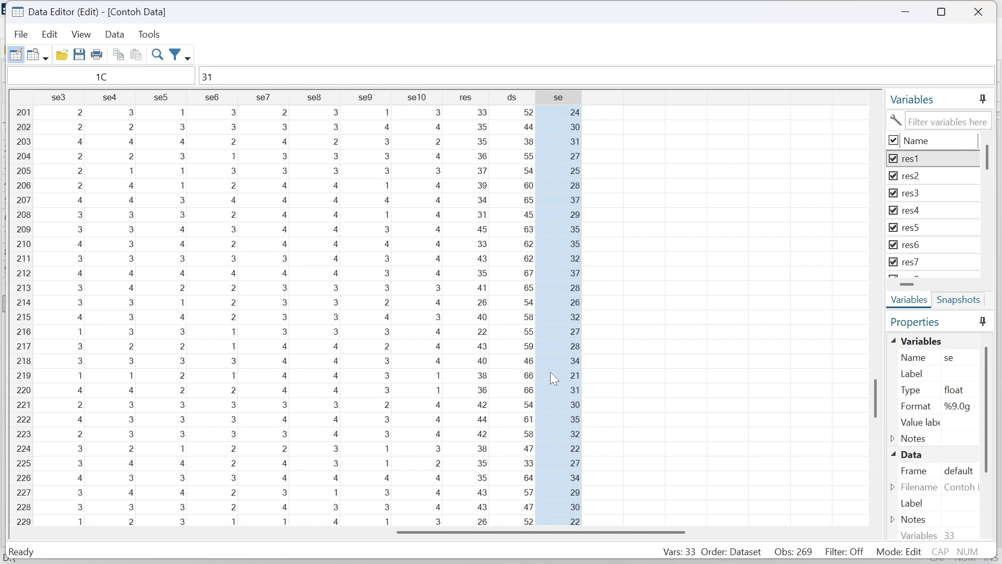
scroll(602, 320, up, 20)
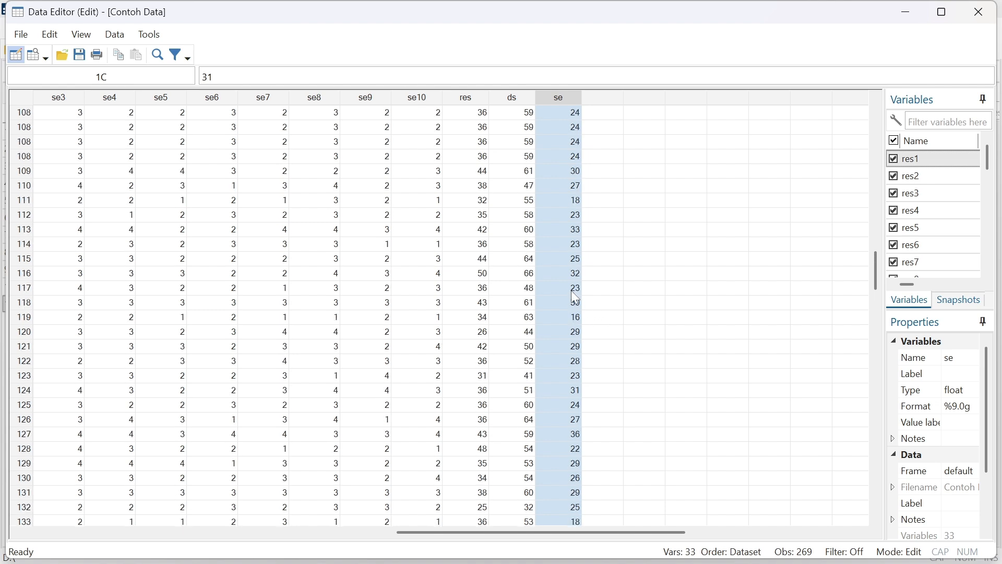
scroll(574, 293, up, 13)
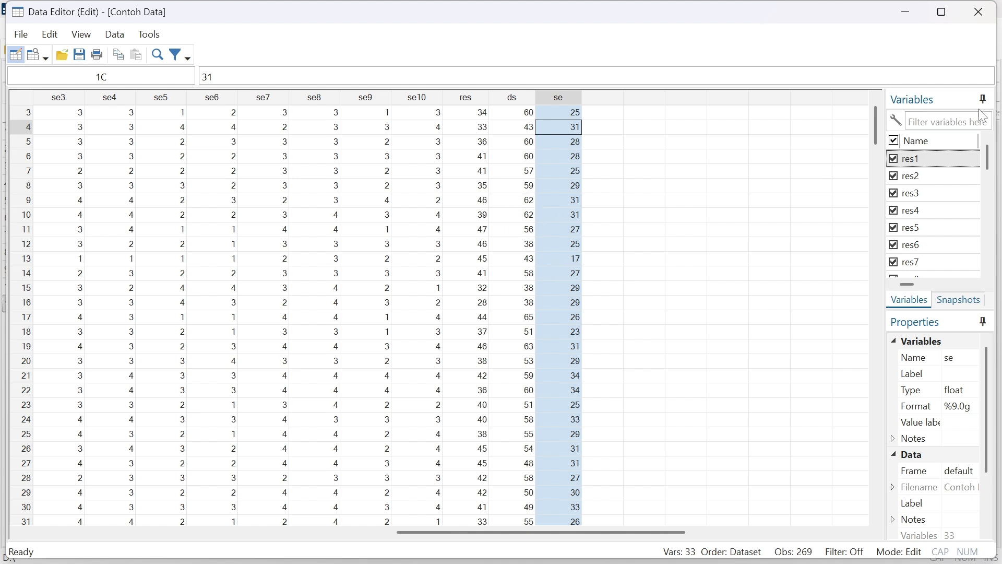
click(906, 15)
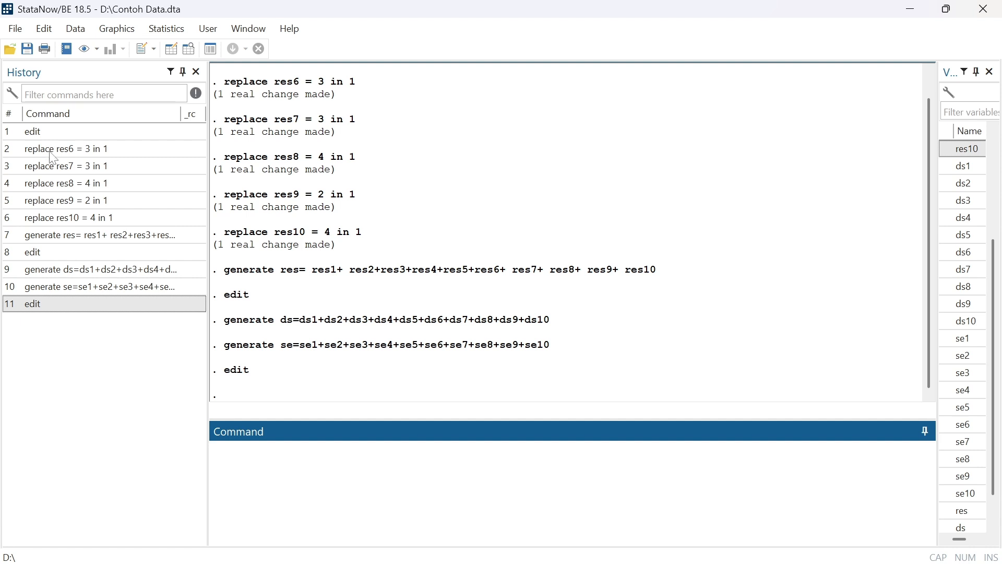
Send the generate res command from the command history to the Do-file Editor and return to the main Stata window
click(42, 239)
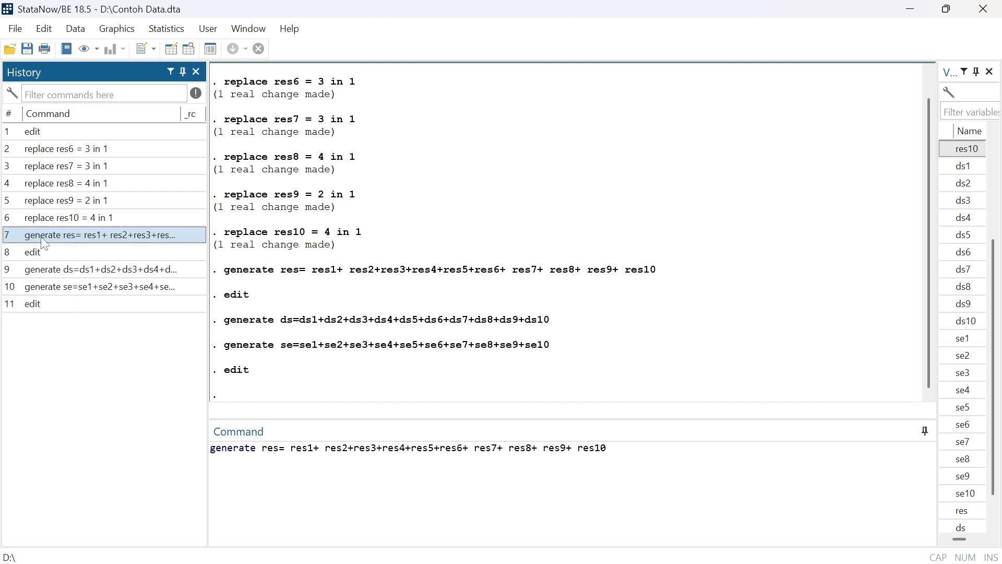
right_click(44, 243)
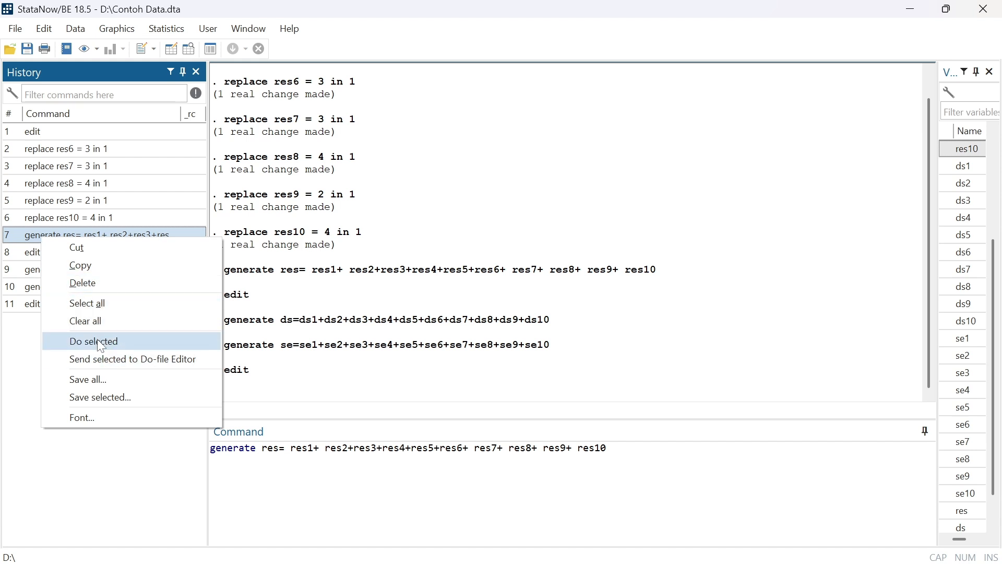
click(129, 366)
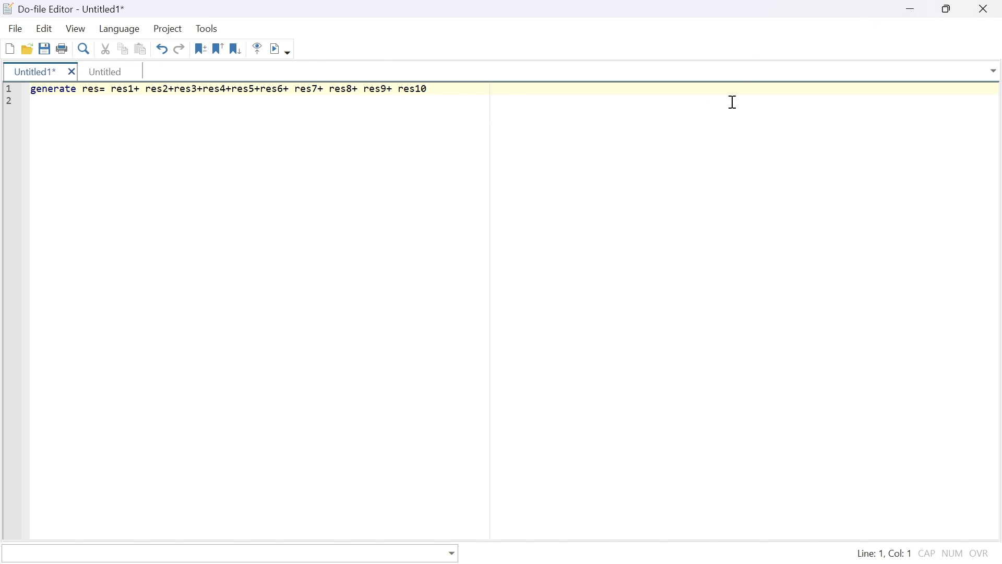
click(910, 8)
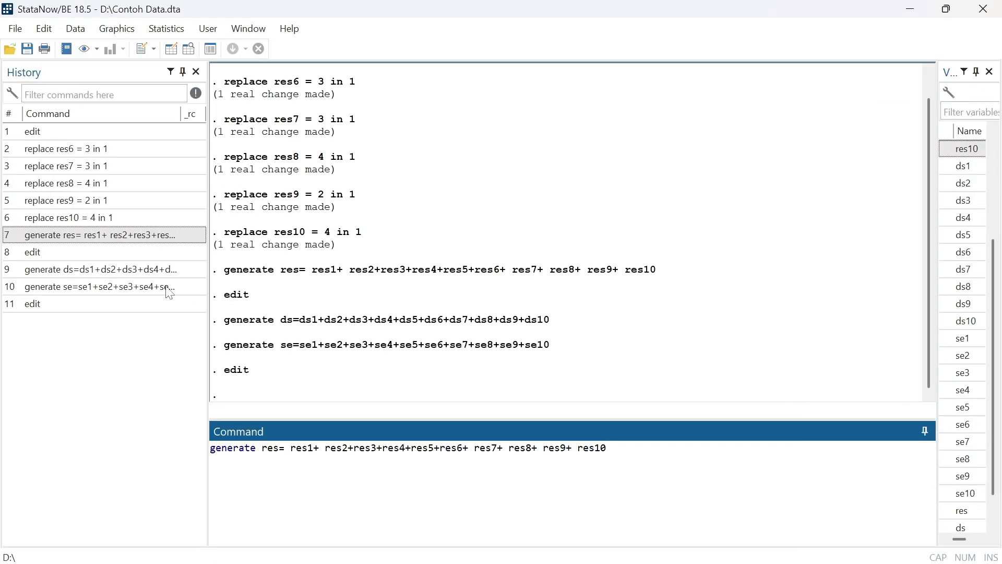
Copy the generate ds command from the command history into line 2 of the do-file
click(89, 270)
right_click(87, 272)
click(130, 303)
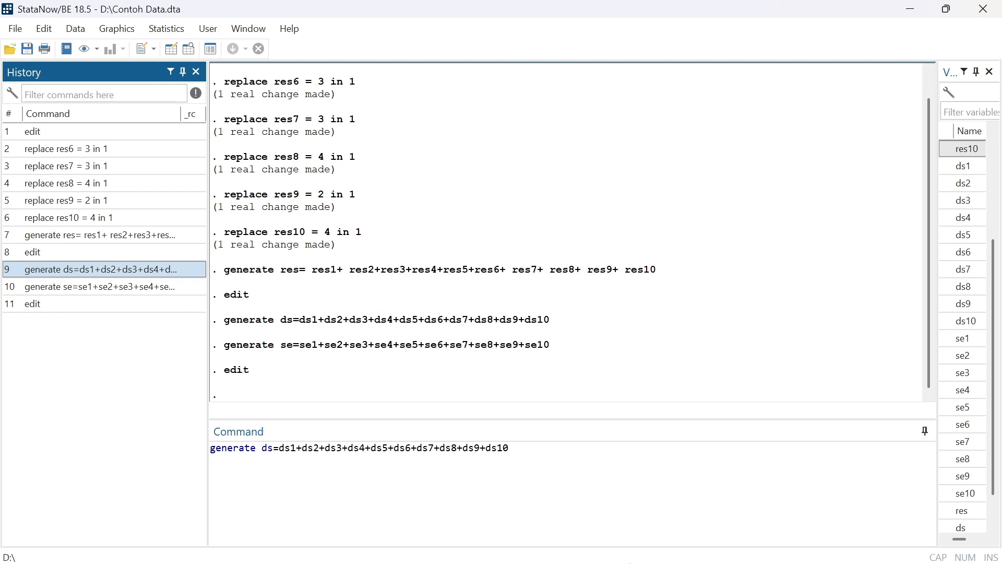
mouse_move(521, 559)
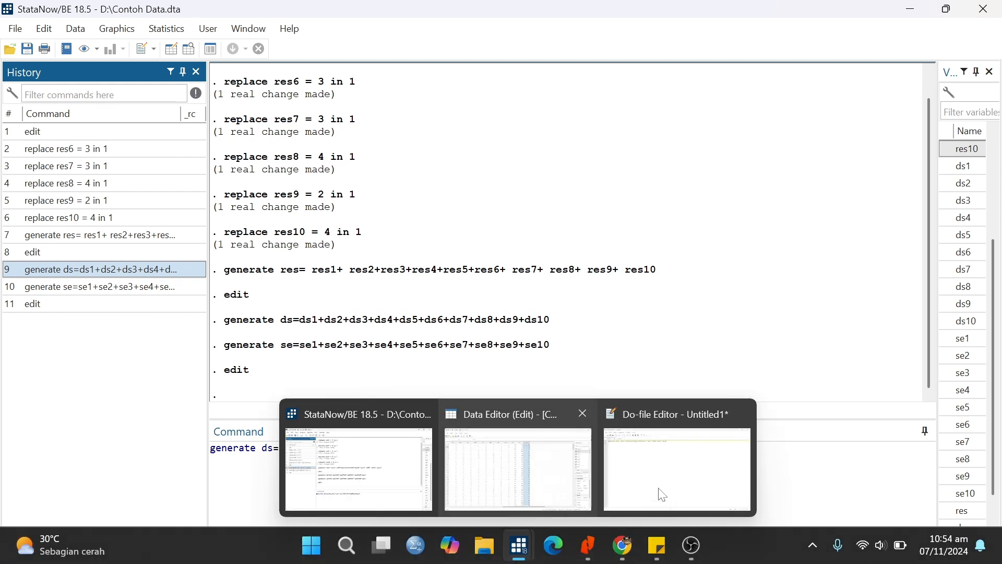
click(677, 460)
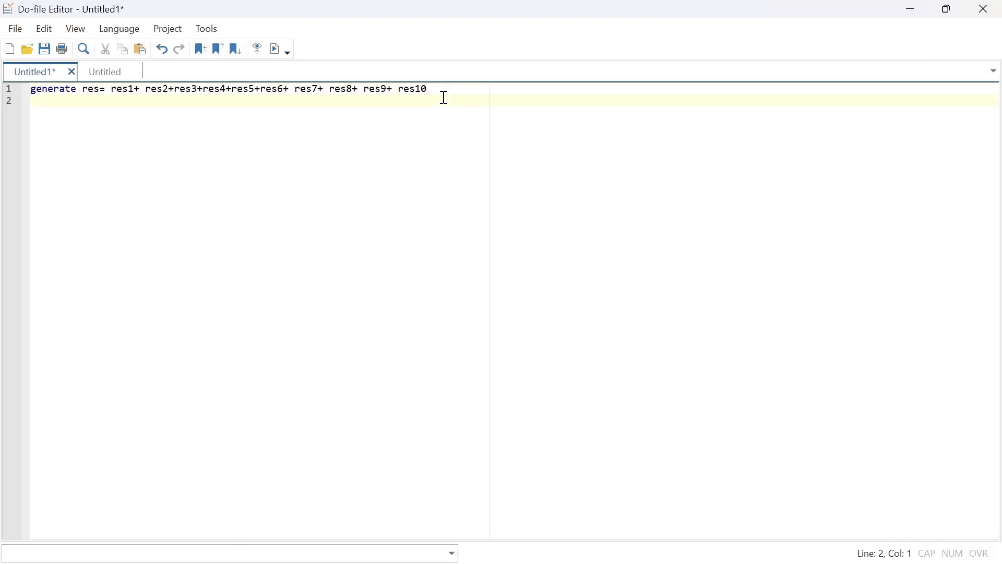
key(ctrl+v)
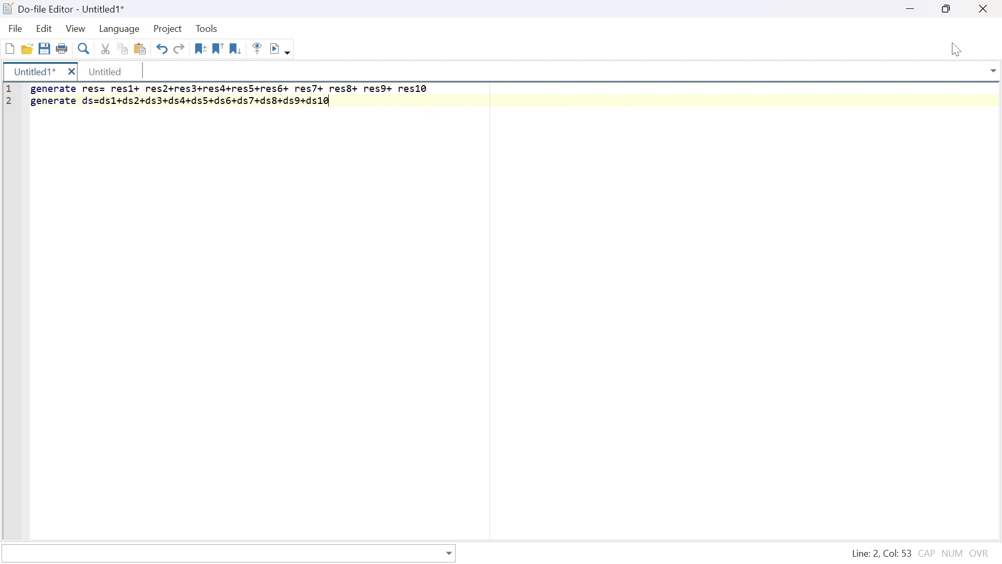
click(917, 20)
Copy the generate se command from the command history onto a new line 3 of the do-file
click(142, 294)
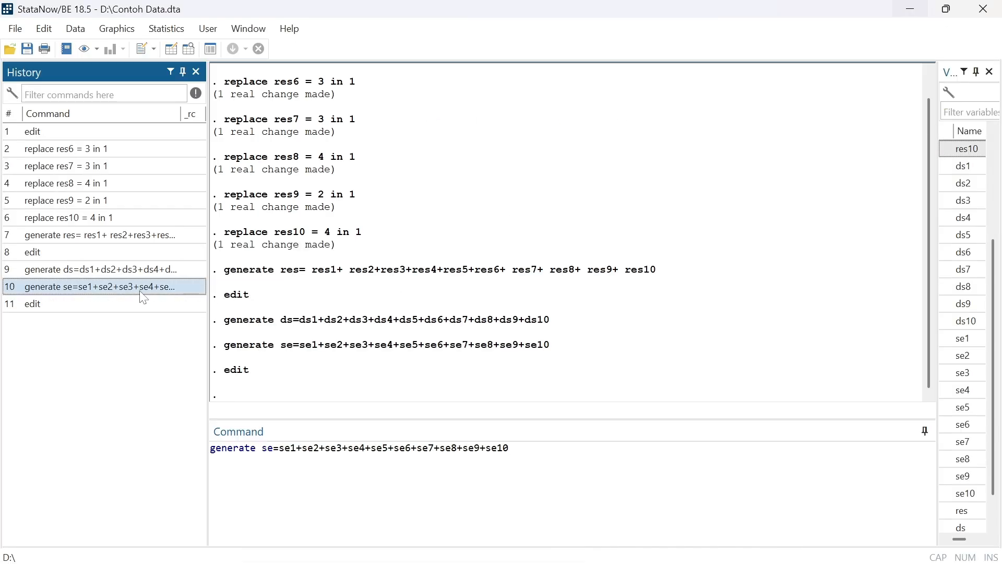
right_click(146, 296)
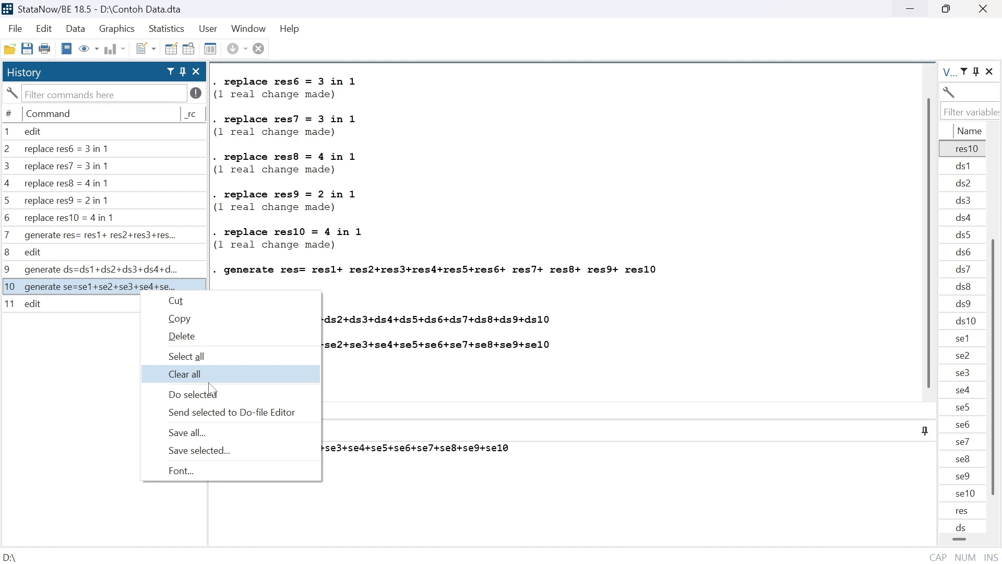
click(196, 320)
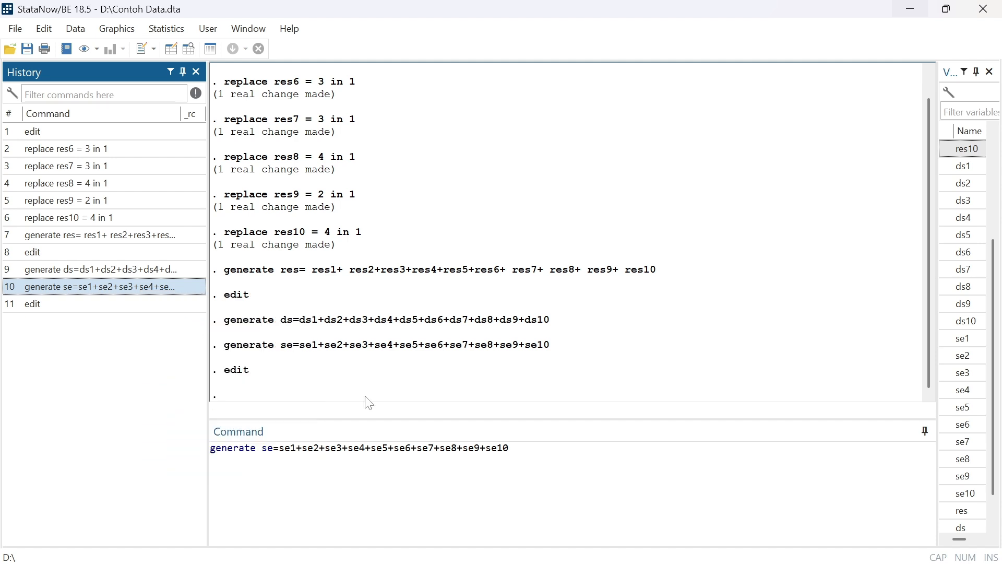
mouse_move(584, 558)
mouse_move(518, 557)
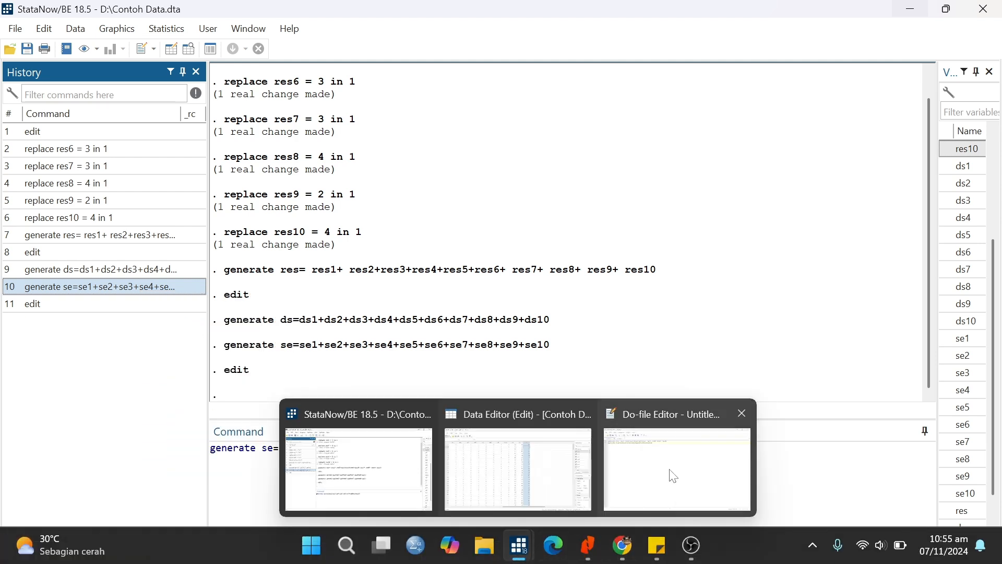
click(671, 474)
key(Return)
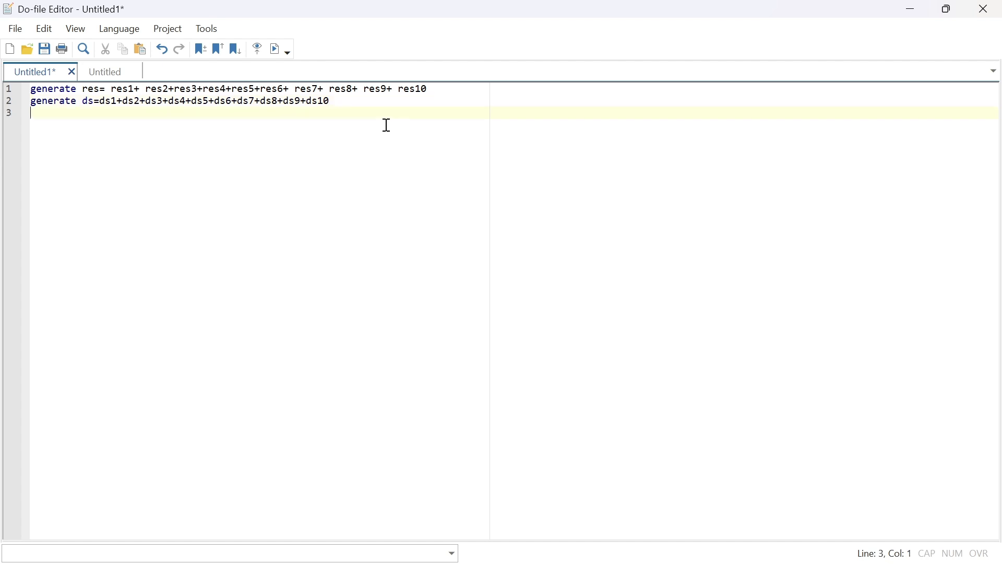
key(ctrl+v)
Insert the comment *jumlah variabel res1-res10* above the generate res command, followed by an empty line
click(32, 90)
key(Return)
click(53, 88)
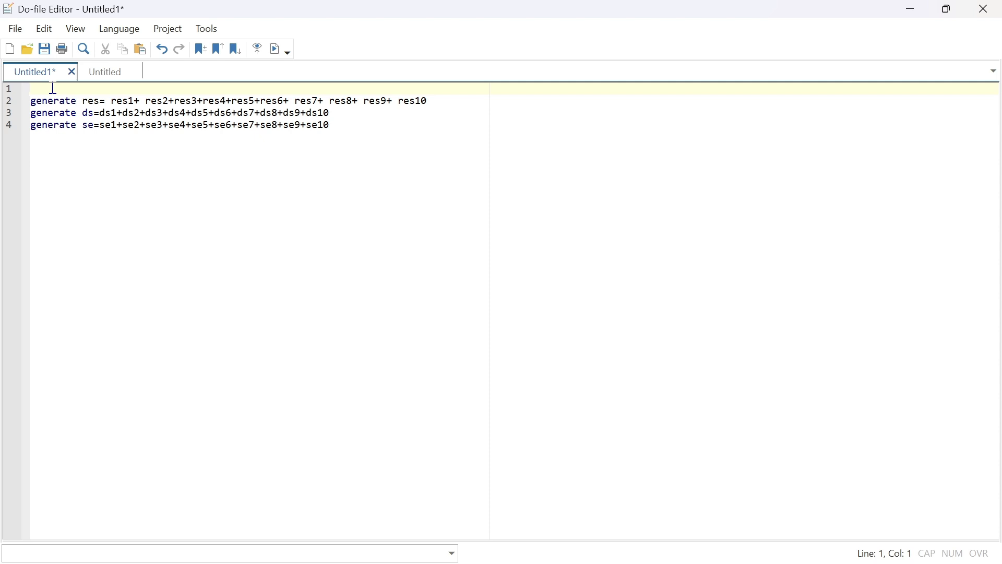
text(*jumlah variabe)
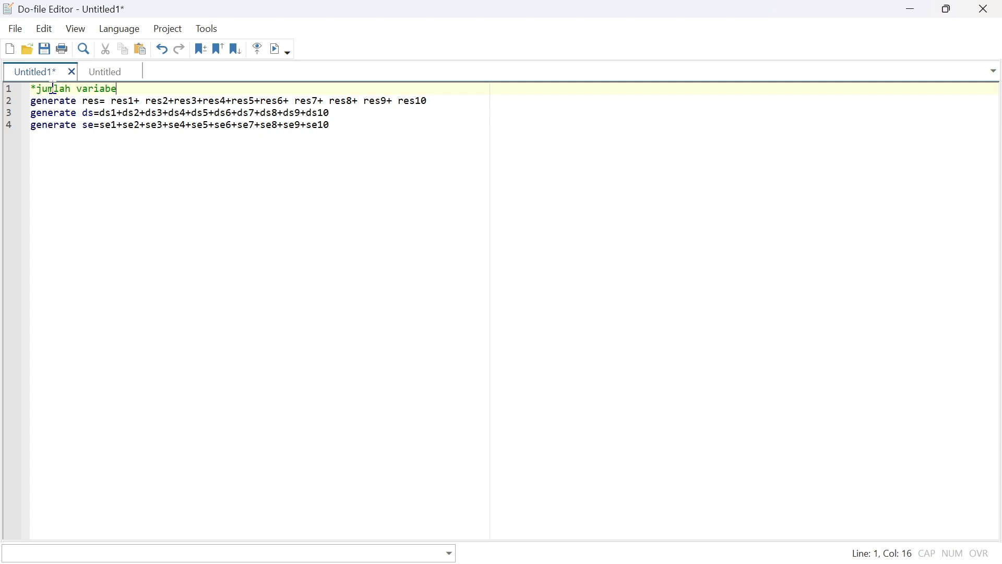
text(l res)
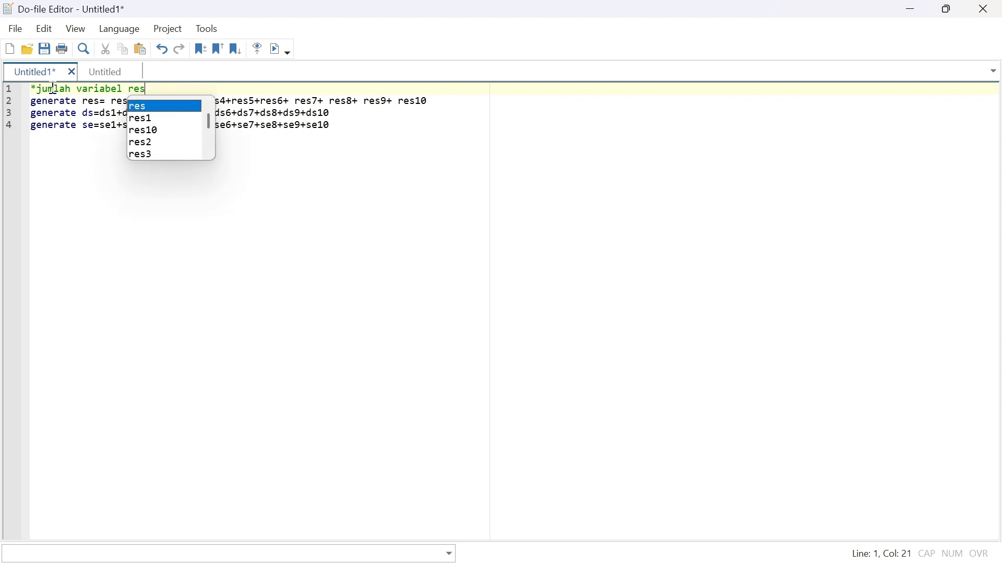
text(1-)
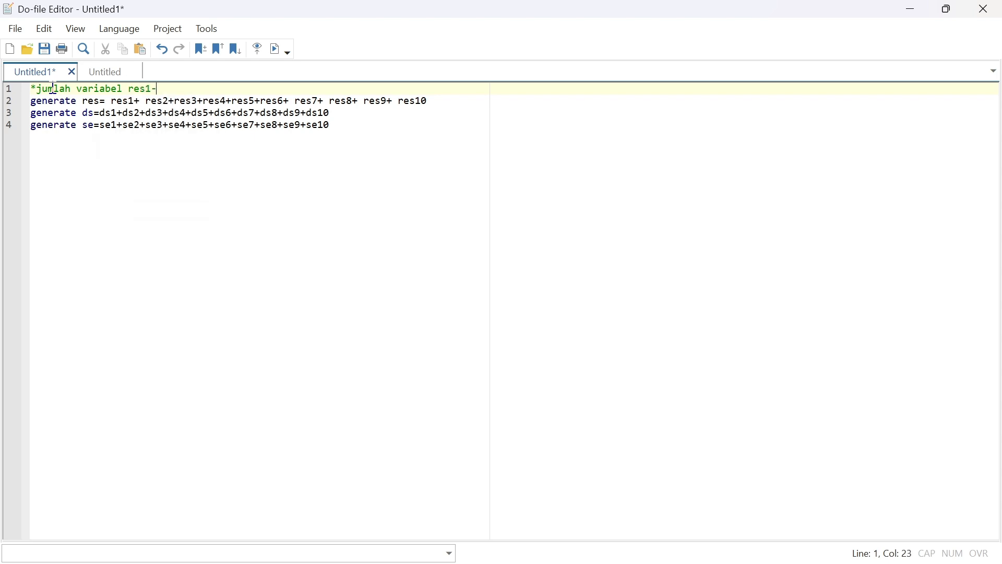
text(res10)
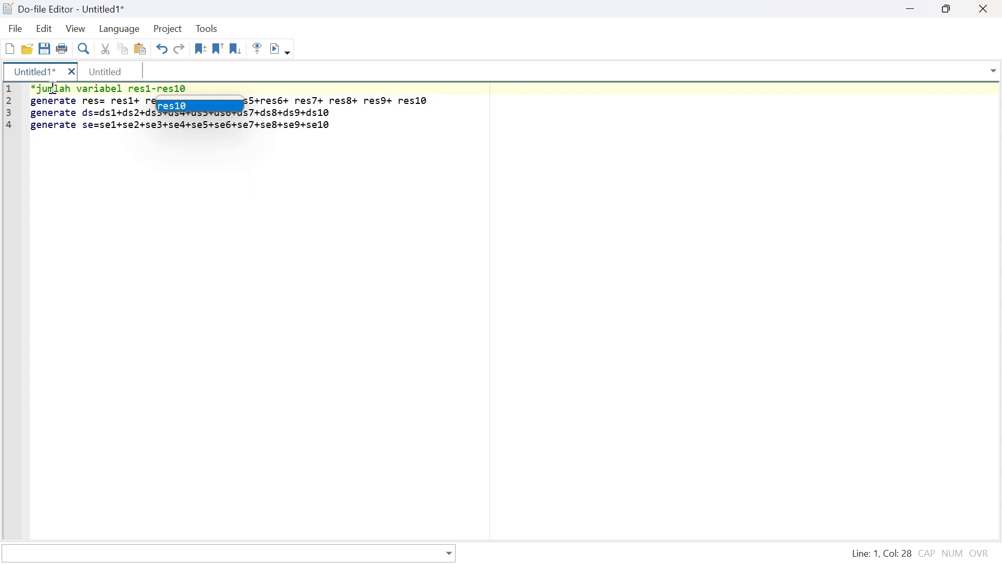
text(*)
key(Return)
key(BackSpace)
key(Return)
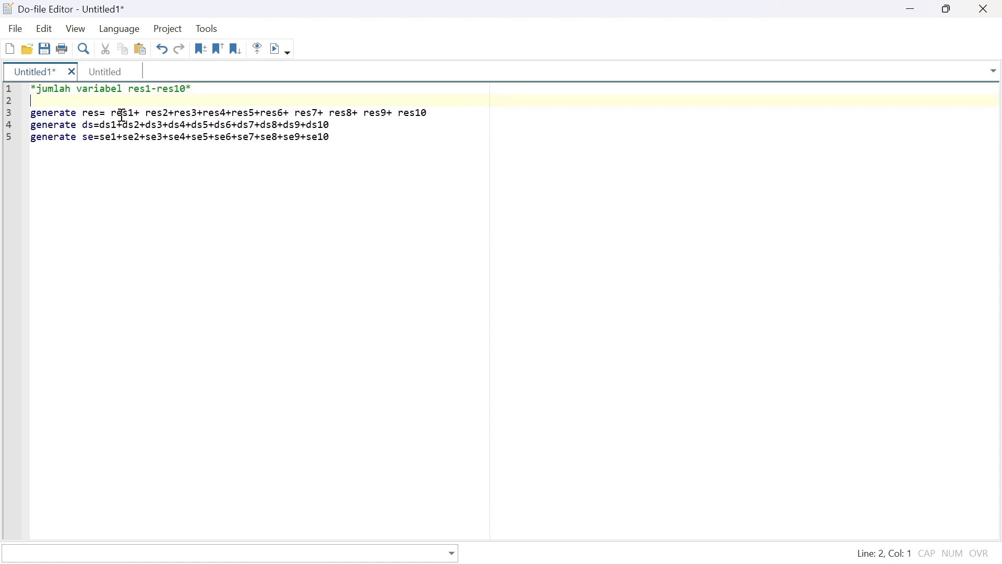
Insert the comment *jumlah variabel ds1-ds10* above the generate ds command, separated from the generate res command by an empty line
click(202, 92)
drag(202, 93, 50, 90)
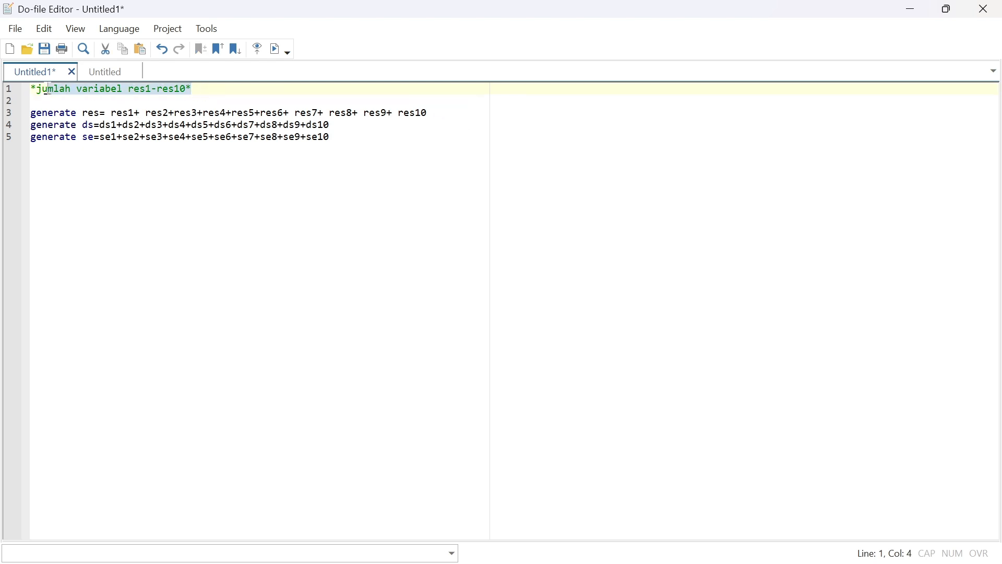
click(443, 114)
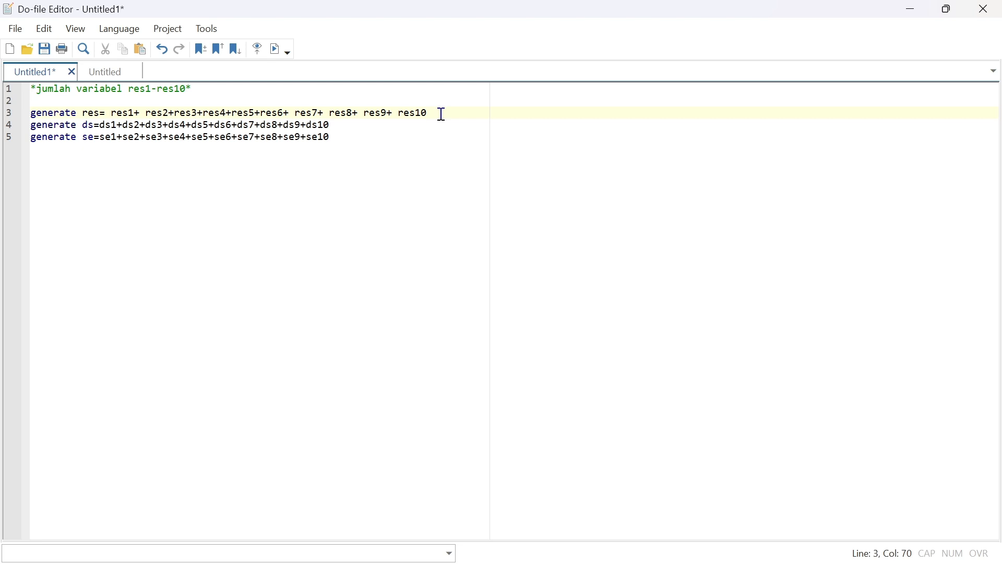
key(Return)
key(Return)
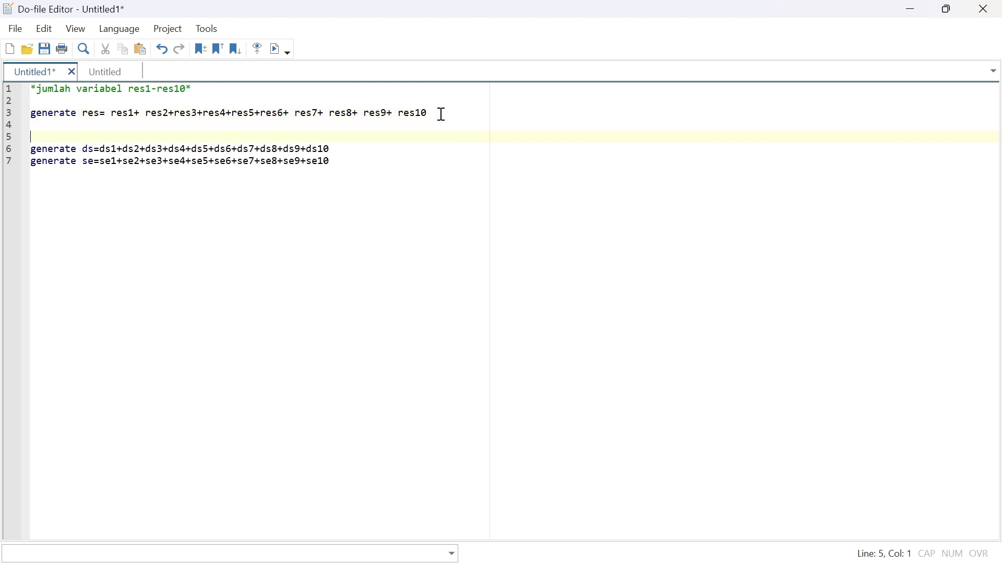
text(*jumla h variabe)
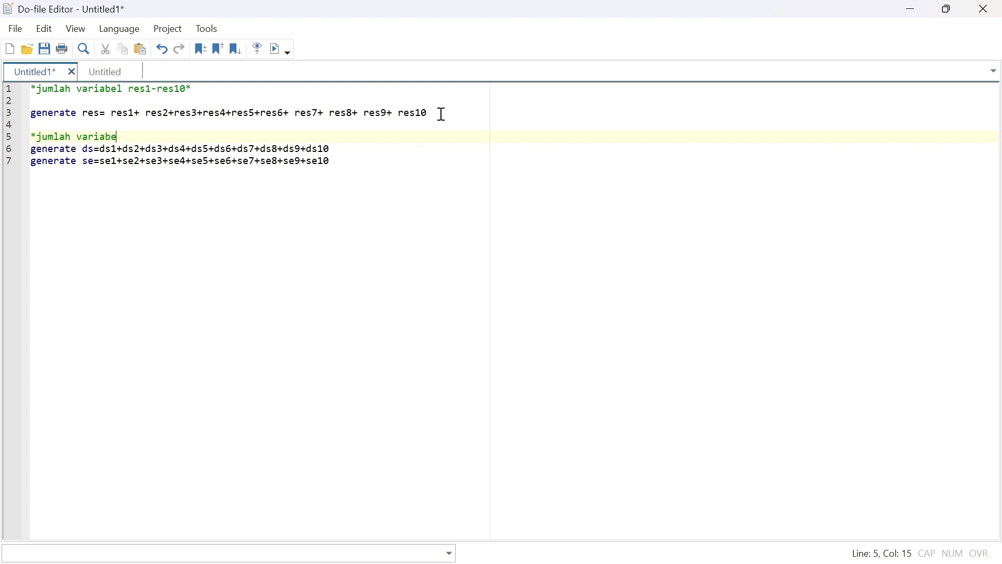
text(l ds)
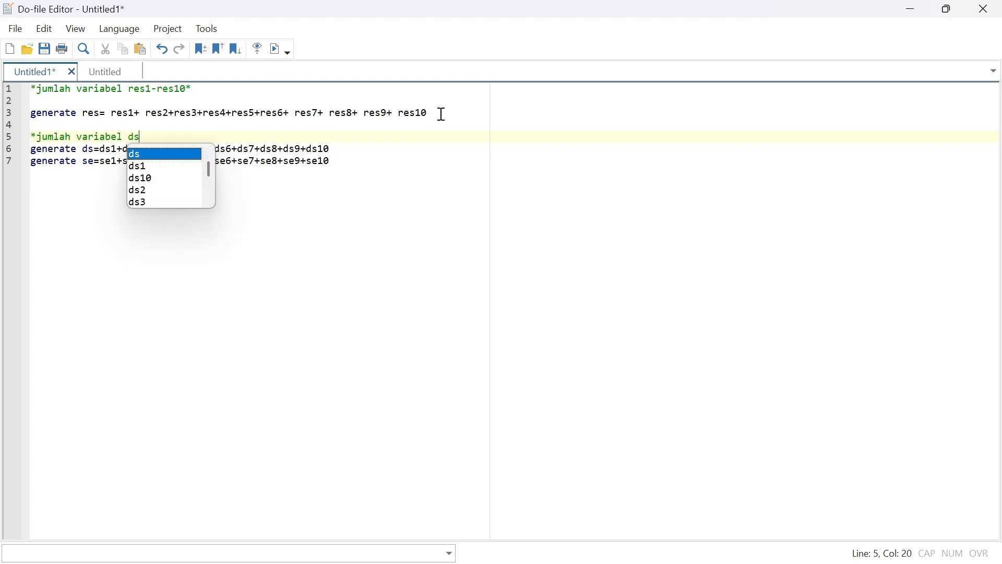
text(1-)
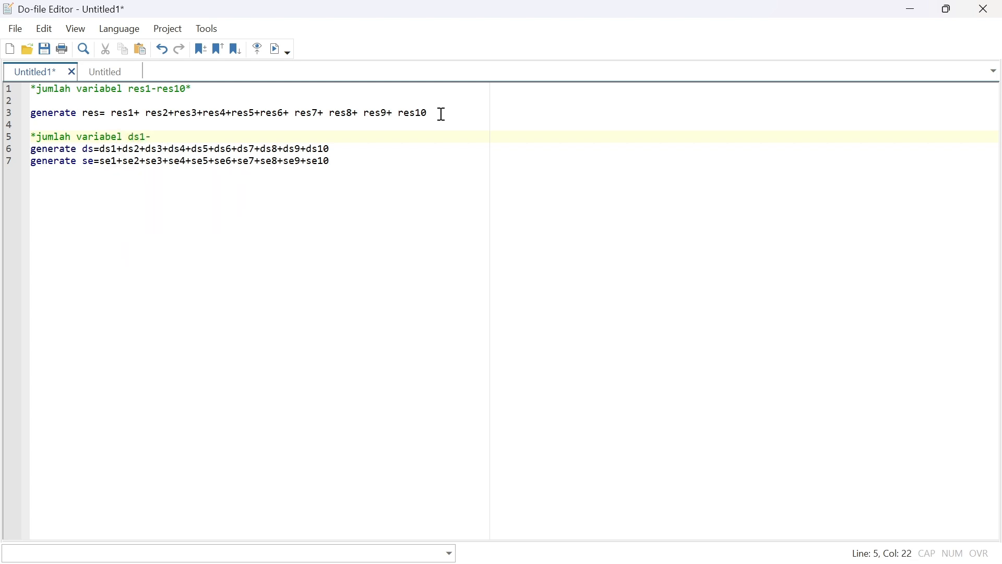
text(ds10)
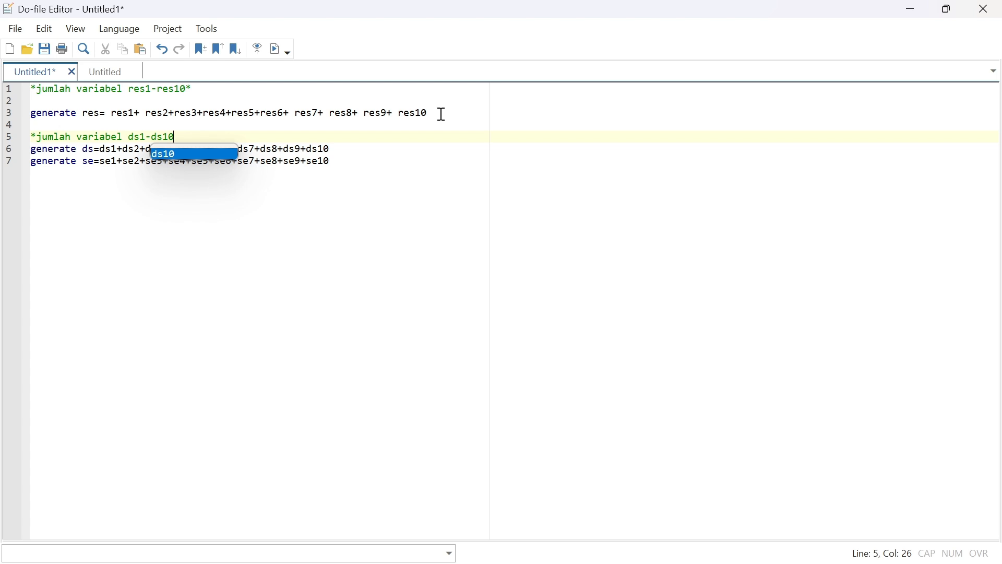
text(*/)
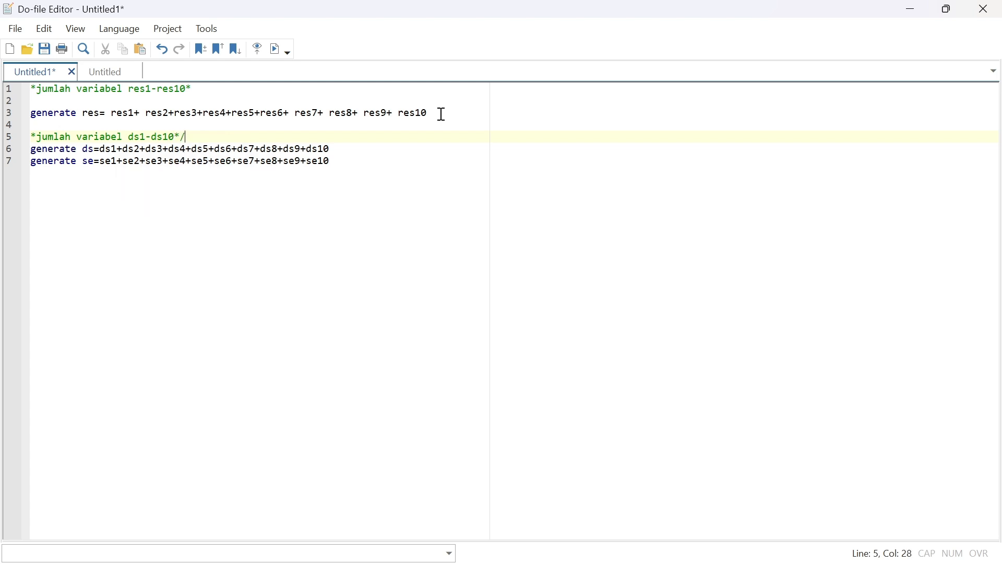
key(BackSpace)
Add an empty line below the ds1-ds10 comment and another below the generate ds command
drag(197, 139, 31, 133)
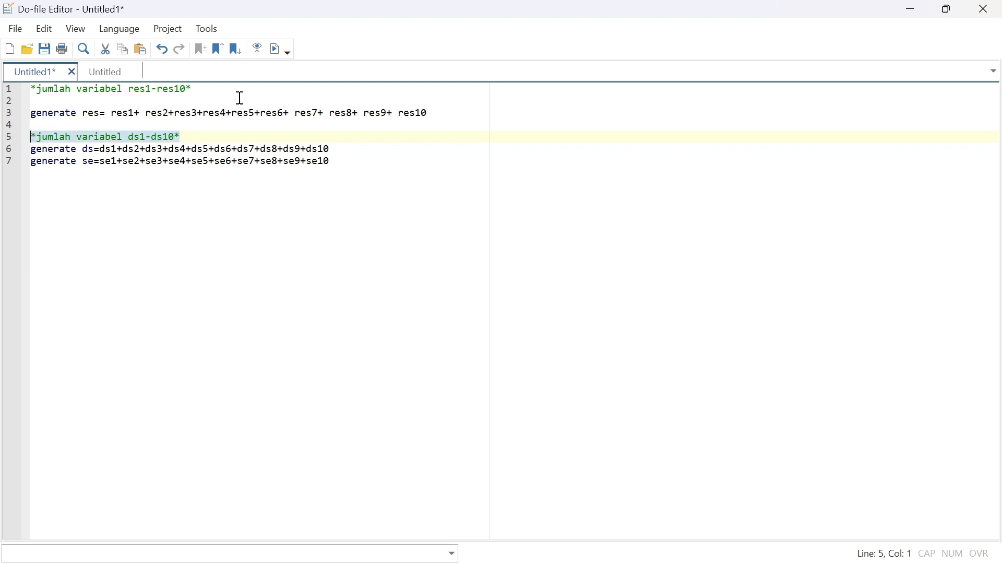
click(194, 134)
key(Return)
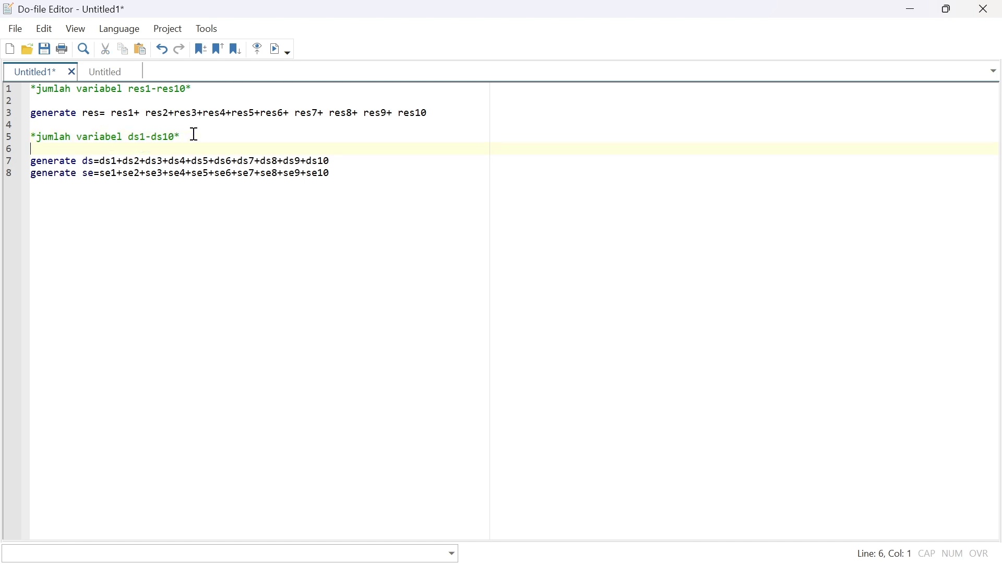
click(346, 163)
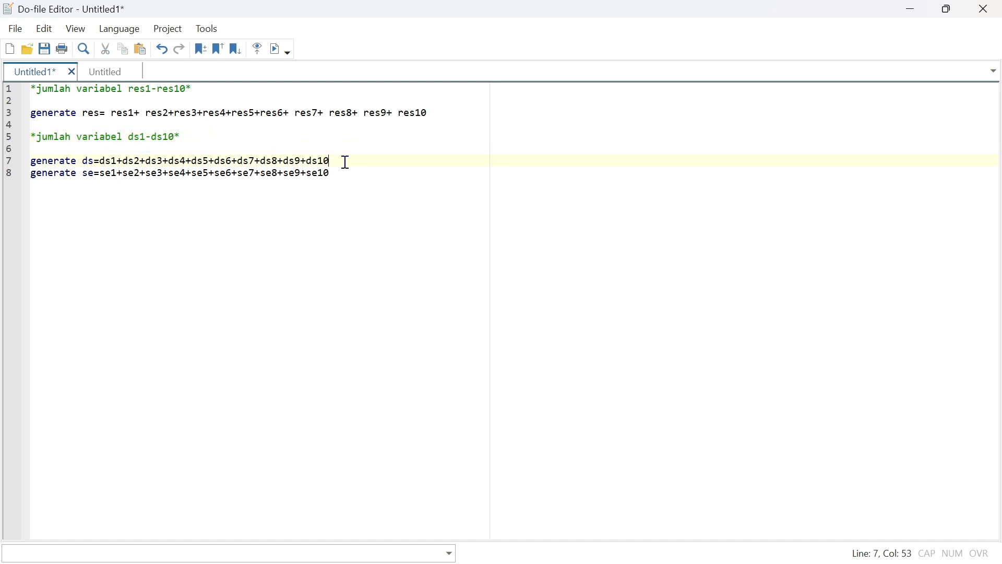
key(Return)
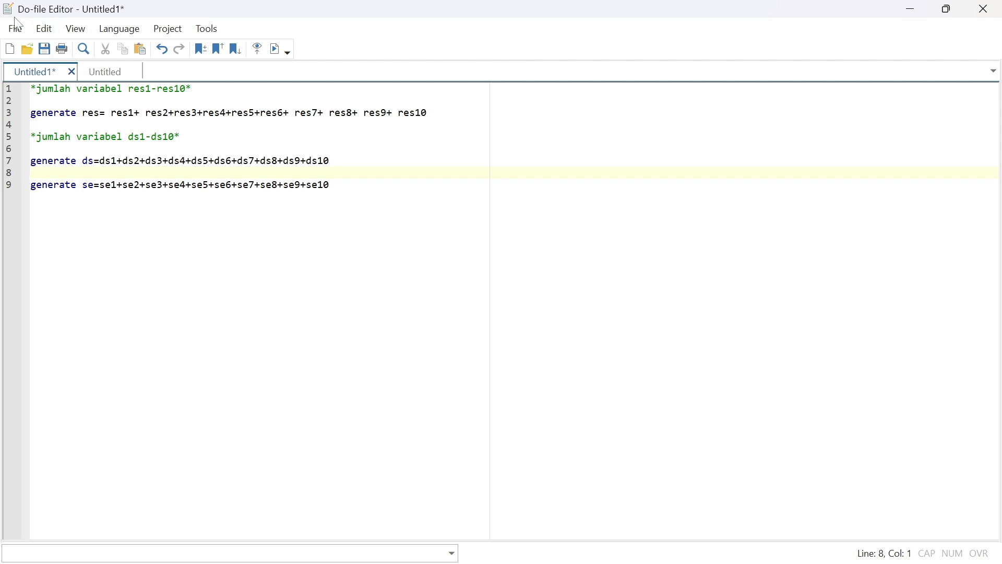
Select the generate res command line in the do-file and minimize the Do-file Editor to return to the main Stata window
drag(454, 117, 30, 115)
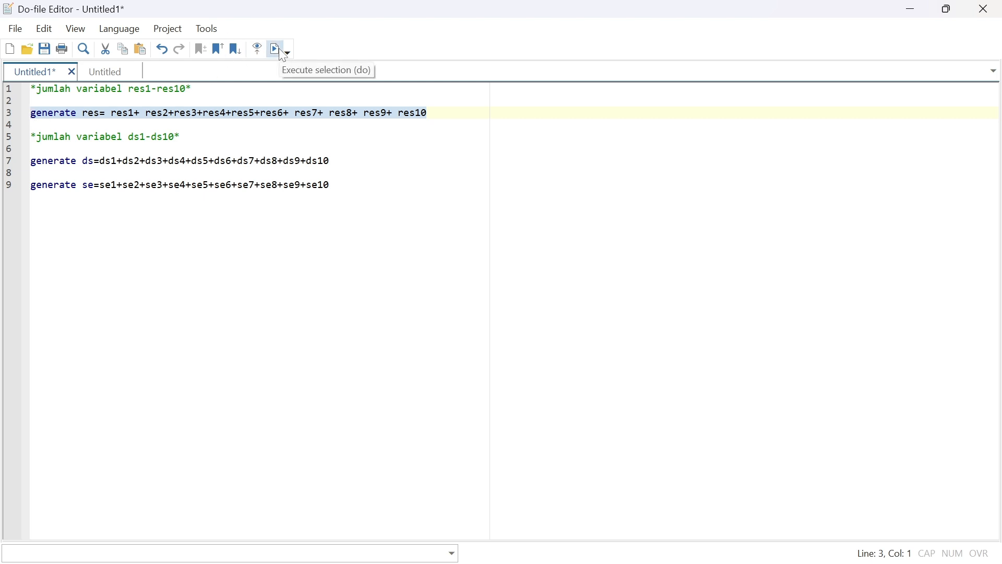
click(910, 6)
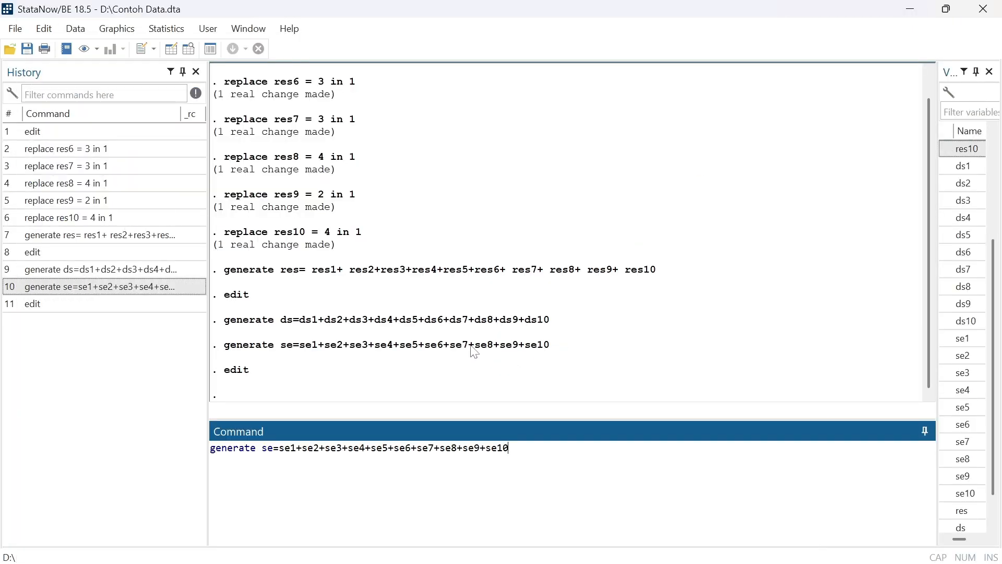